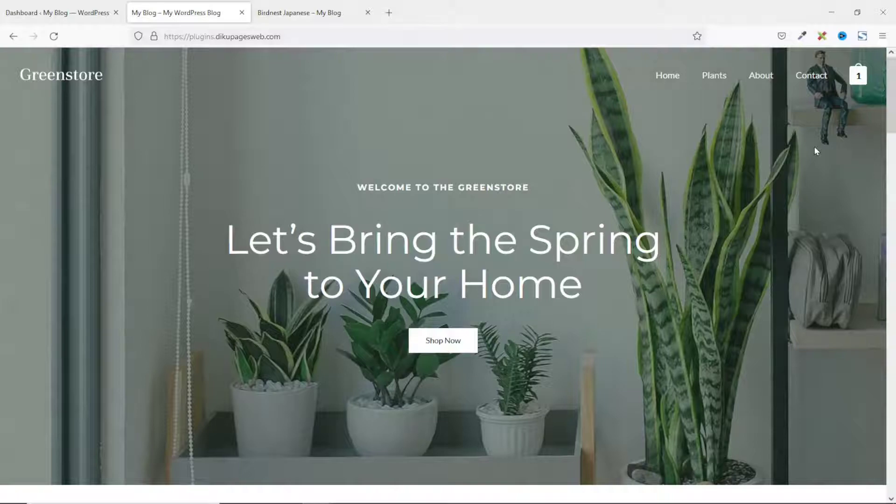
# Look over the store's home page and the Birdnest Japanese product page, including its description and related products.
pyautogui.scroll(-6, 810, 168)
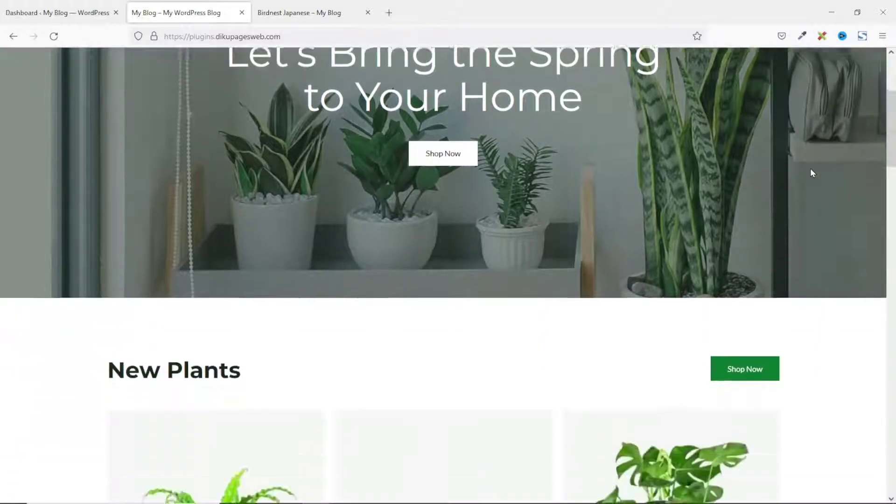
pyautogui.scroll(-10, 810, 172)
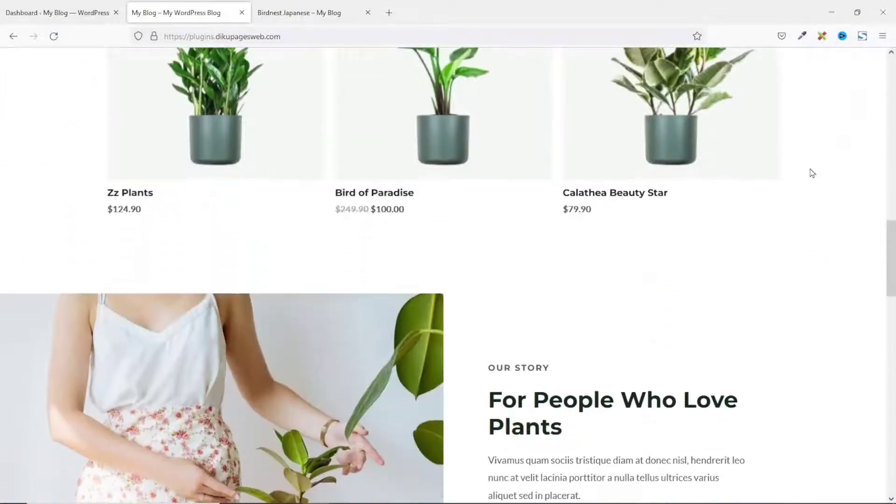
pyautogui.scroll(8, 811, 172)
pyautogui.click(314, 19)
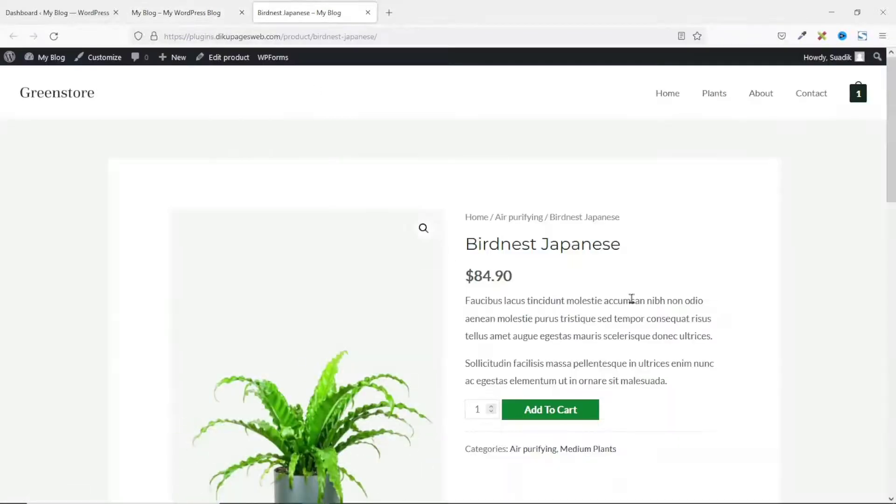
pyautogui.scroll(-4, 632, 300)
pyautogui.scroll(-8, 632, 304)
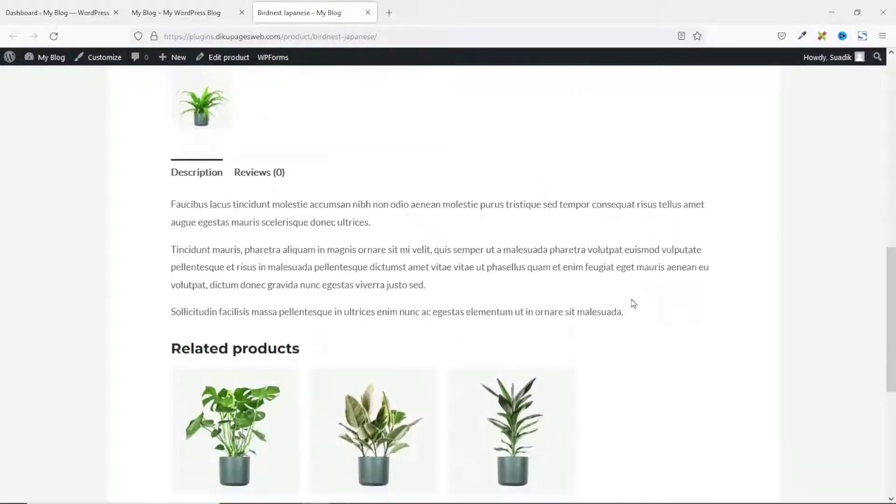
pyautogui.scroll(12, 632, 304)
pyautogui.scroll(-10, 686, 252)
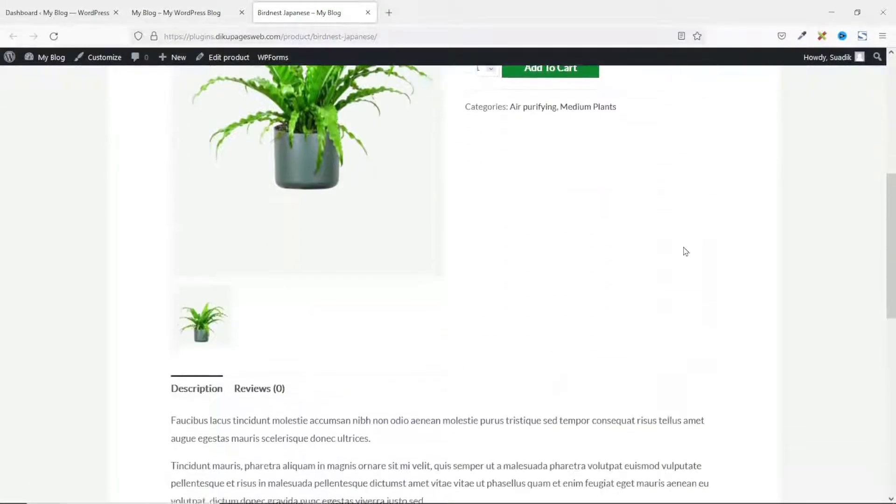
pyautogui.scroll(-6, 685, 252)
pyautogui.scroll(15, 684, 250)
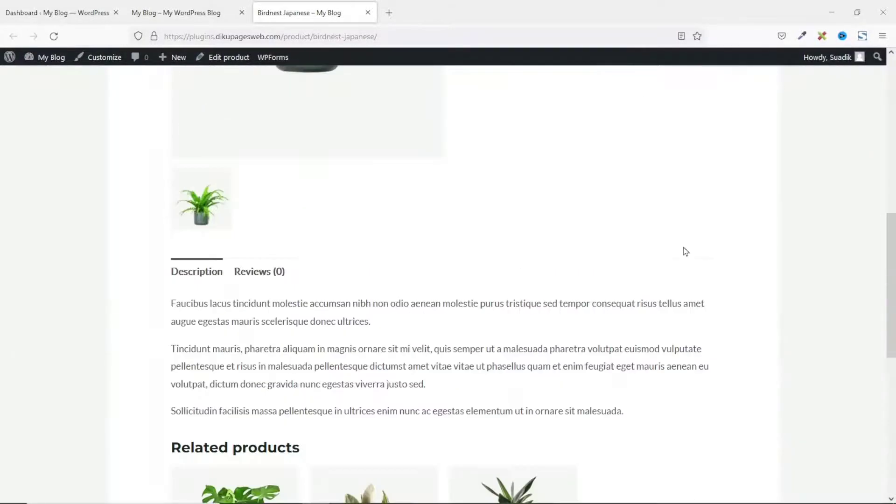
pyautogui.scroll(2, 684, 247)
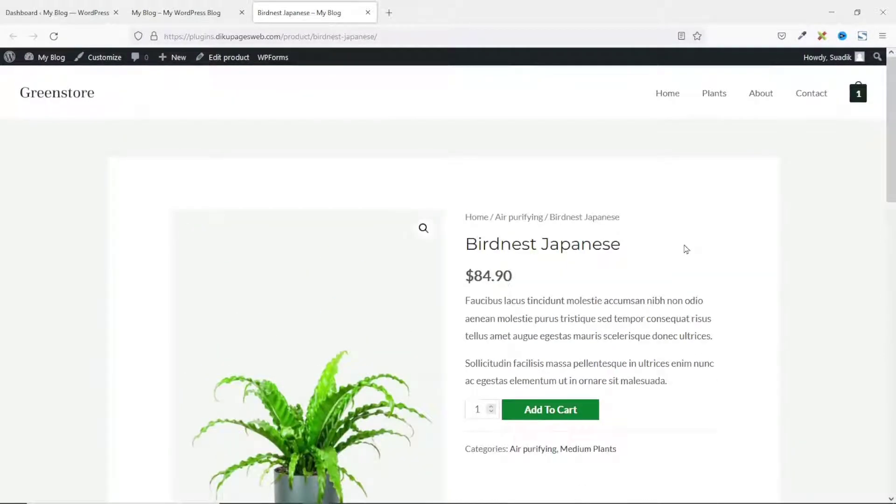
# In the Elementor single product template, place Product Images in the left column and the product title and excerpt in the right column.
pyautogui.hotkey('ctrl', 'shift', 'Tab')
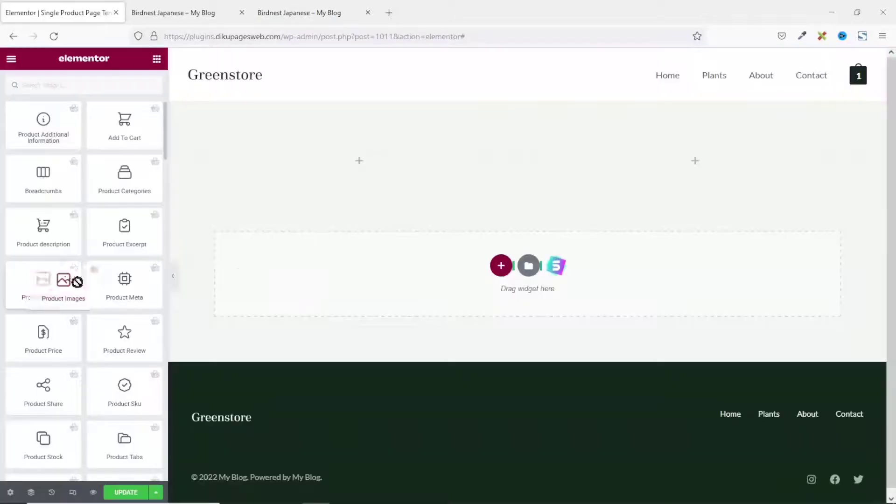
pyautogui.moveTo(76, 282); pyautogui.dragTo(412, 160)
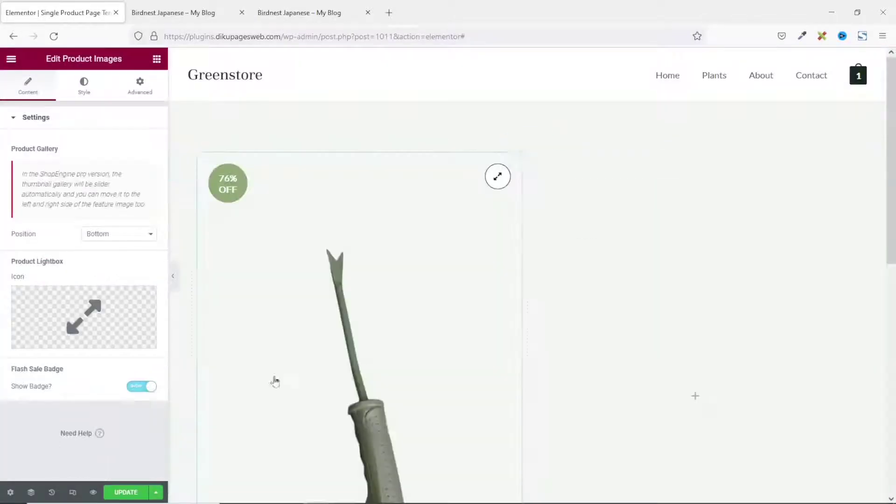
pyautogui.click(696, 396)
pyautogui.moveTo(124, 376); pyautogui.dragTo(718, 266)
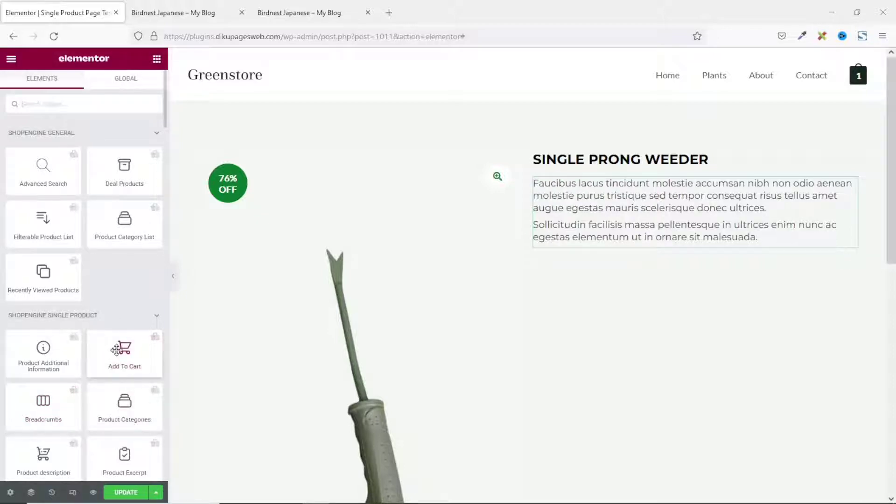
# Place the Add To Cart widget below the product excerpt and the Related Products widget in a new section below the reviews.
pyautogui.moveTo(116, 350); pyautogui.dragTo(646, 269)
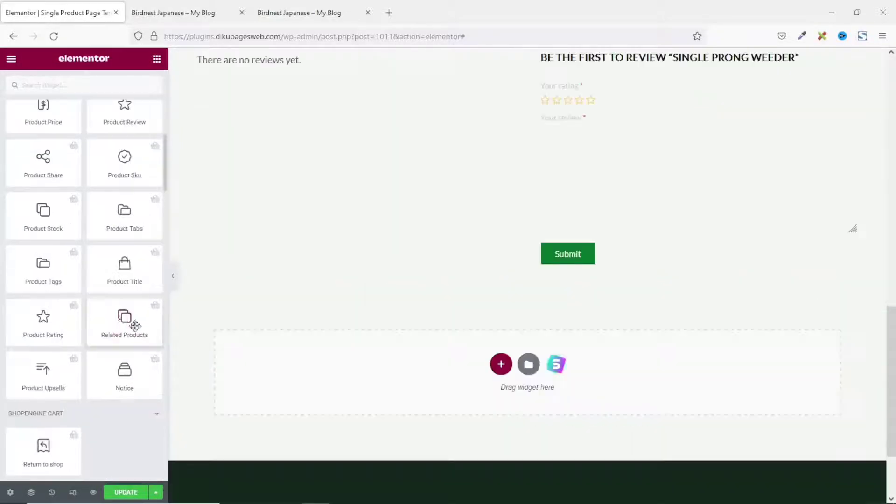
pyautogui.moveTo(135, 326); pyautogui.dragTo(411, 363)
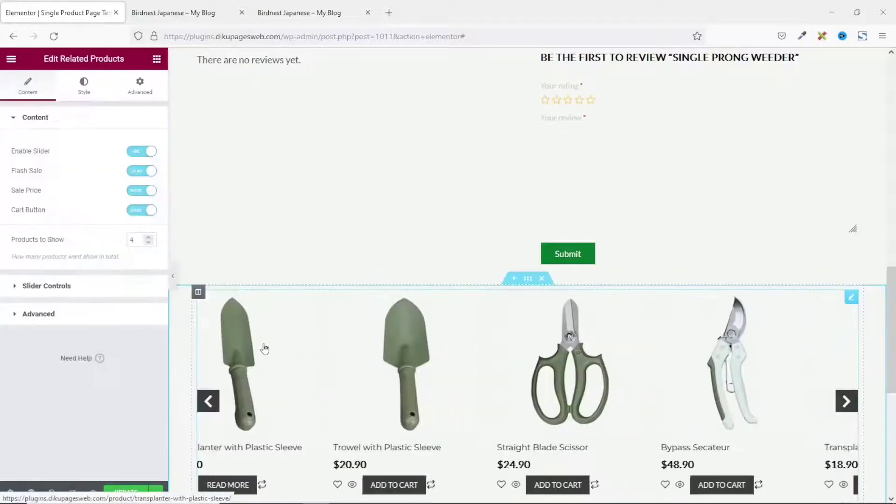
pyautogui.scroll(-1, 628, 358)
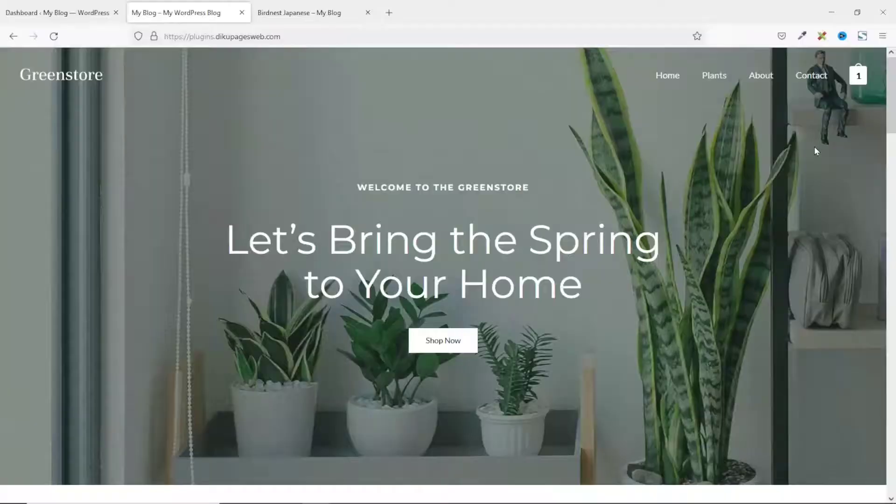
# Review the Greenstore home page and the default layout of the Birdnest Japanese product page.
pyautogui.scroll(-10, 813, 171)
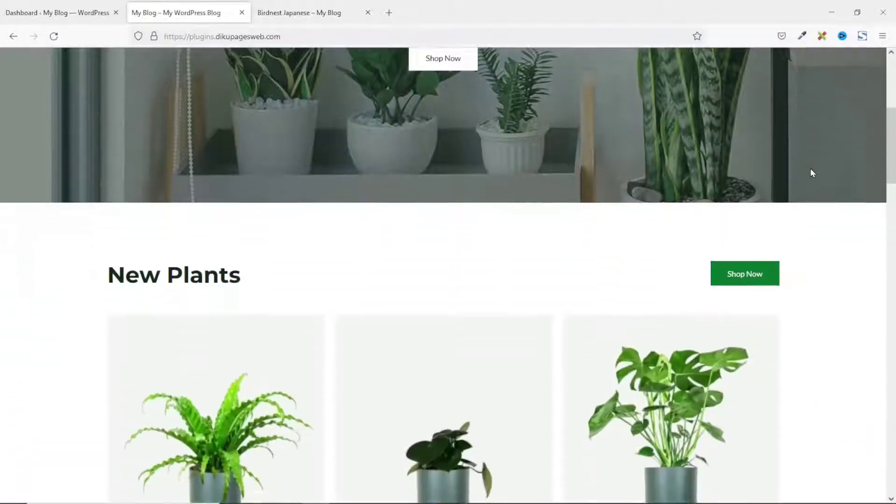
pyautogui.scroll(-5, 810, 172)
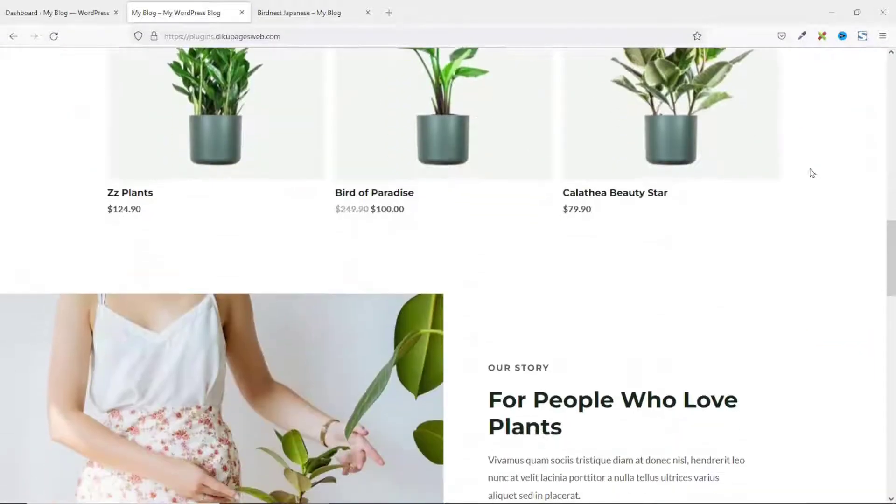
pyautogui.scroll(8, 810, 172)
pyautogui.click(313, 20)
pyautogui.scroll(-5, 631, 299)
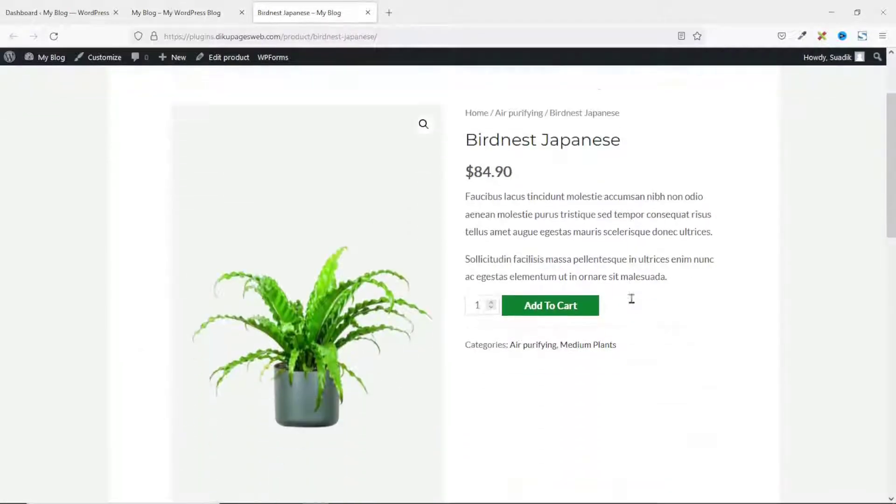
pyautogui.scroll(-5, 632, 304)
pyautogui.scroll(10, 682, 256)
pyautogui.scroll(-6, 684, 251)
pyautogui.scroll(-12, 686, 251)
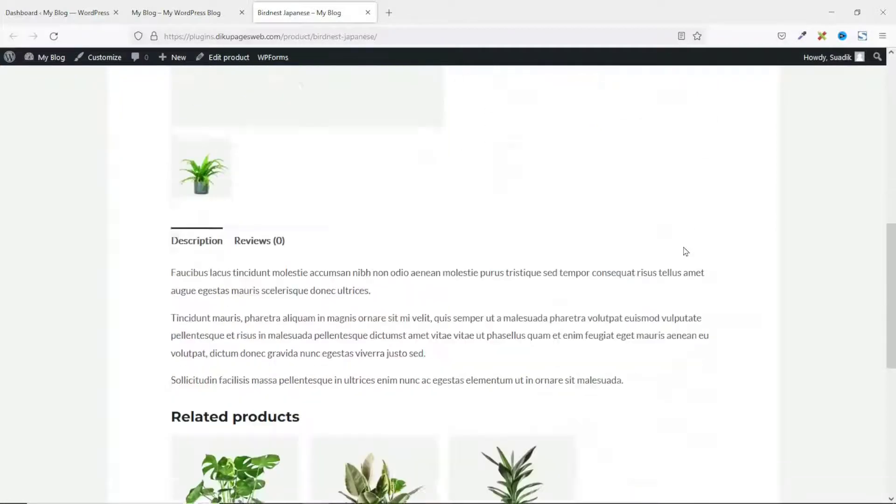
pyautogui.scroll(9, 685, 251)
pyautogui.scroll(10, 686, 252)
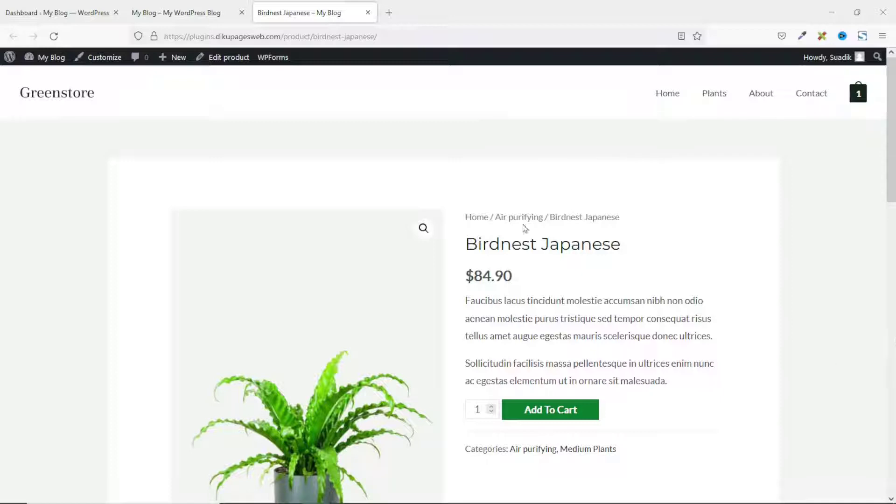
# Search the WordPress plugin directory for "shopengine", and install and activate the ShopEngine plugin.
pyautogui.click(84, 18)
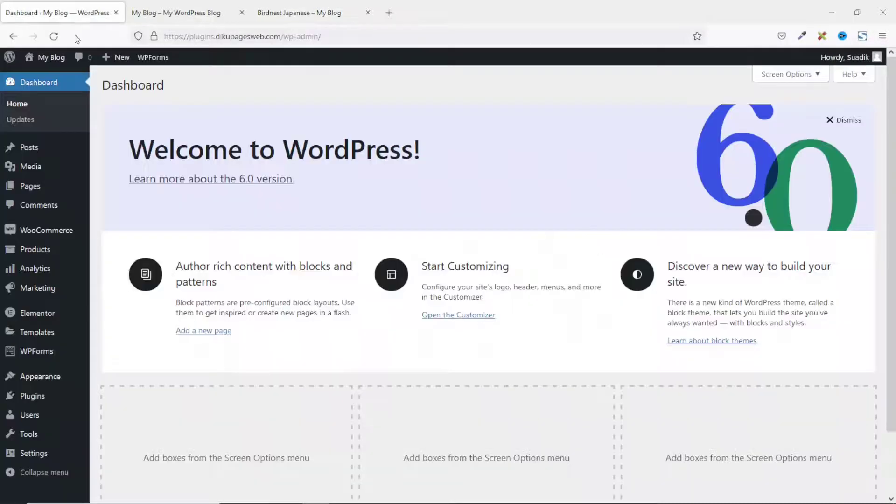
pyautogui.moveTo(34, 405)
pyautogui.click(122, 415)
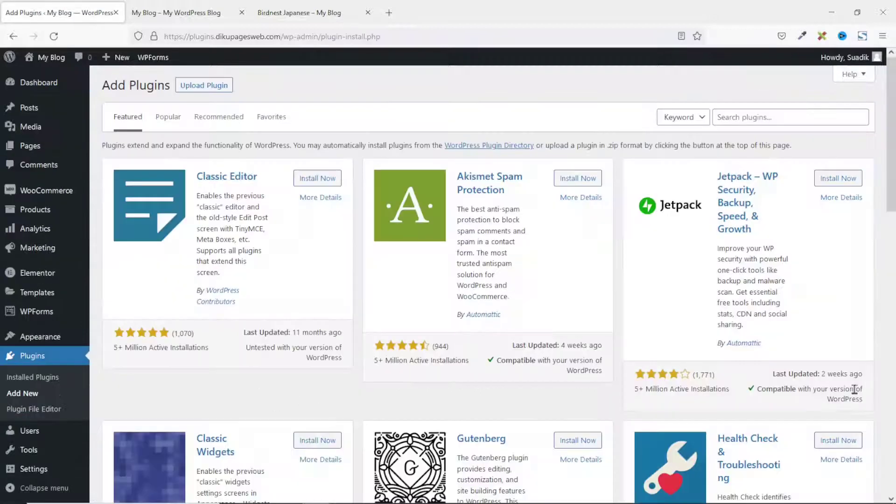
pyautogui.click(766, 119)
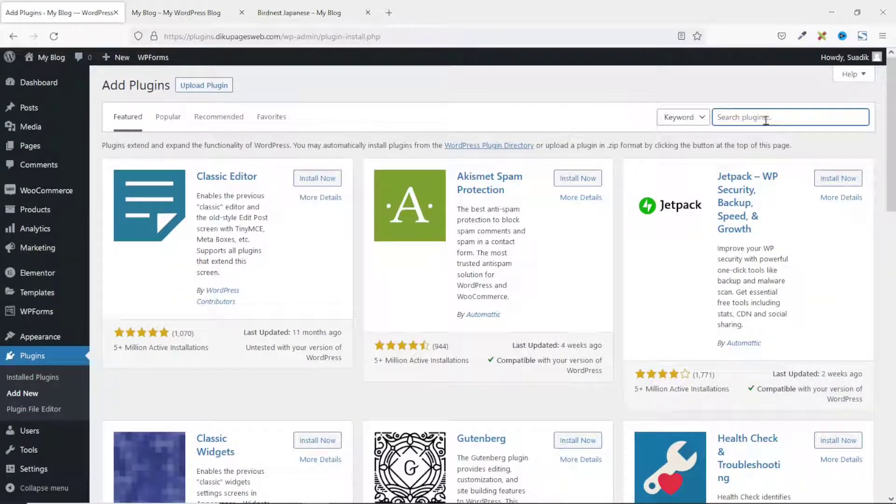
pyautogui.write('shopeng')
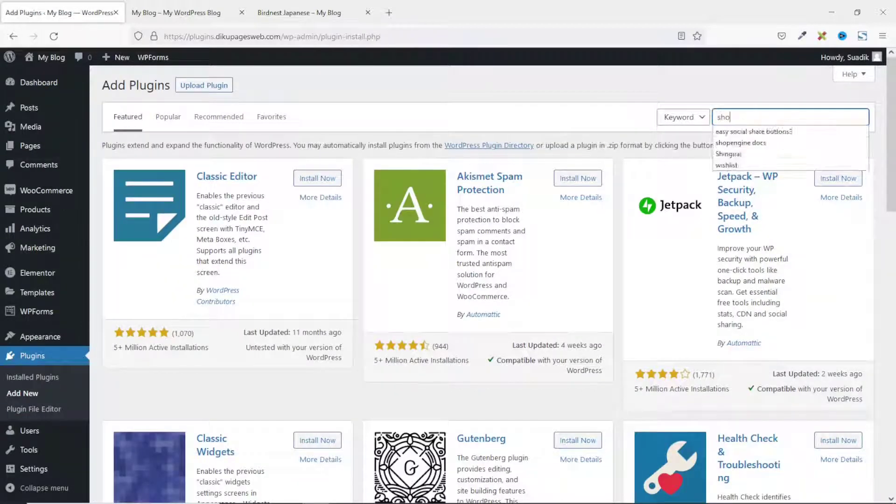
pyautogui.write('ine')
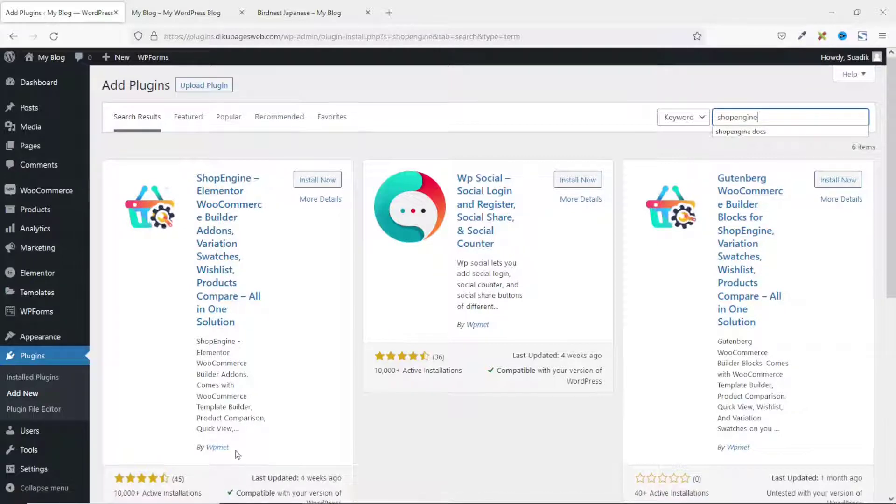
pyautogui.click(334, 183)
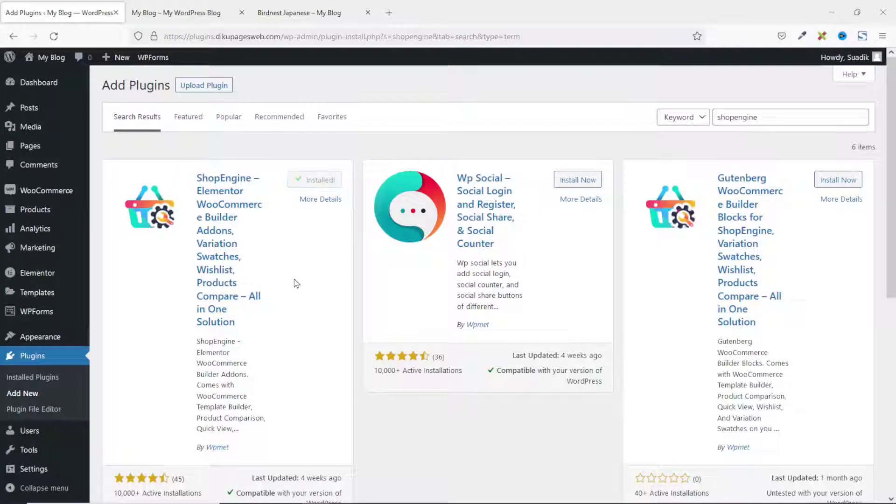
pyautogui.click(323, 181)
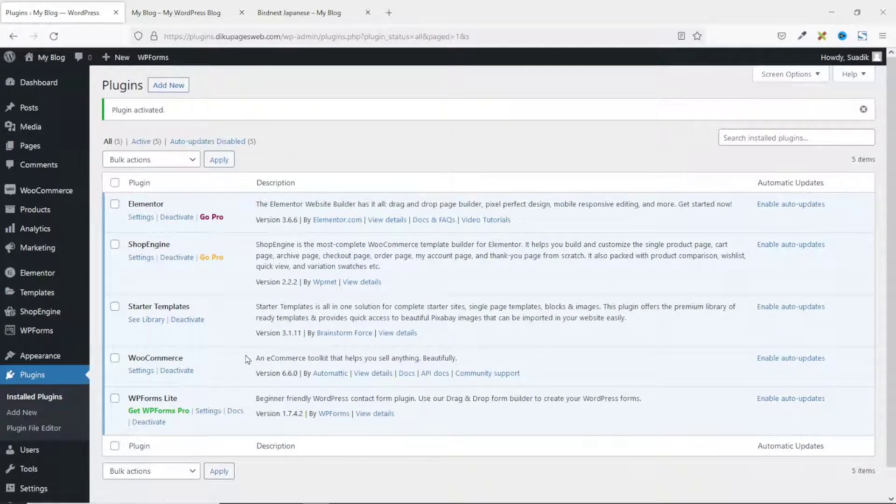
# Open the ShopEngine widget settings and check which General and Single widgets are enabled.
pyautogui.moveTo(59, 315)
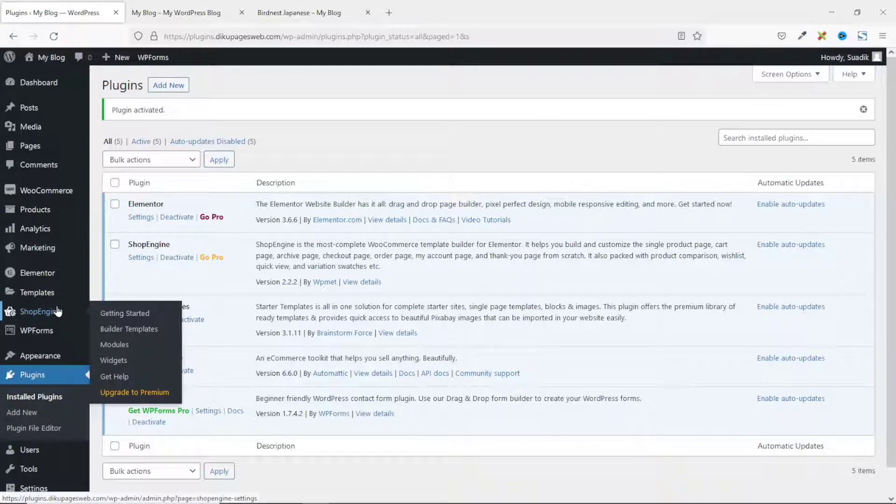
pyautogui.click(115, 365)
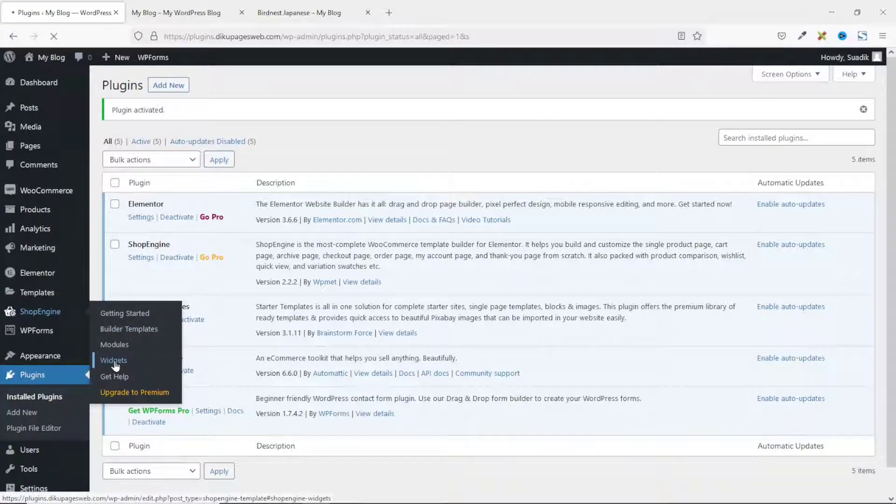
pyautogui.scroll(-18, 547, 209)
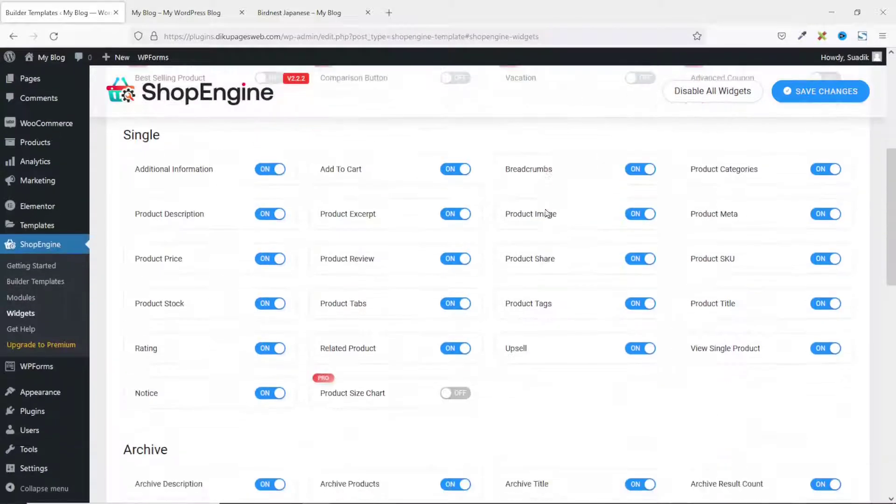
pyautogui.scroll(10, 549, 214)
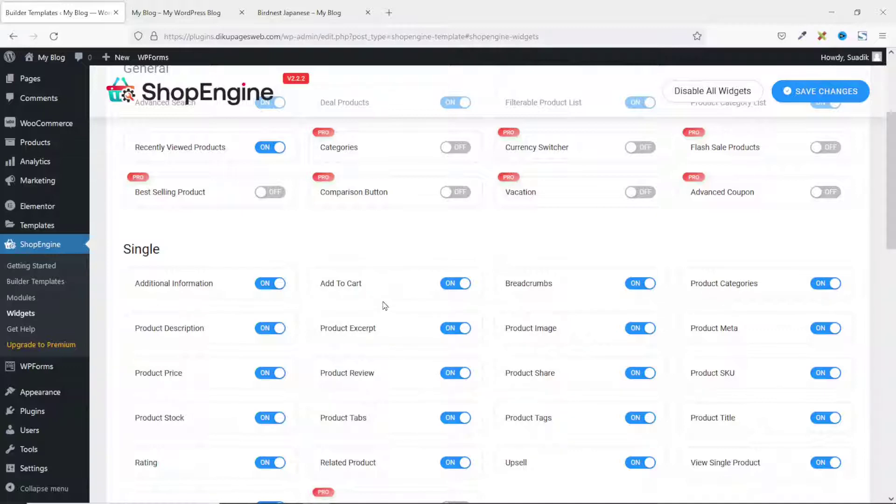
pyautogui.scroll(-1, 385, 305)
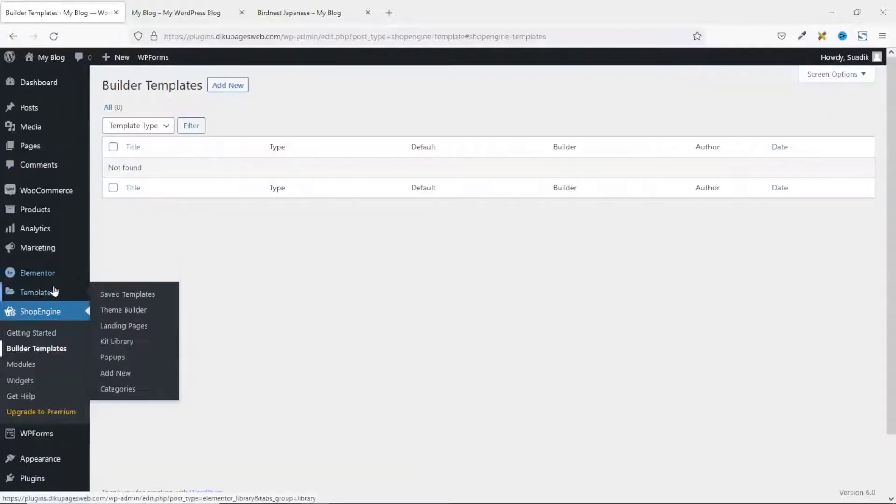
# Start a new ShopEngine builder template named "Single Product Page Tempate" with the type Single.
pyautogui.click(234, 86)
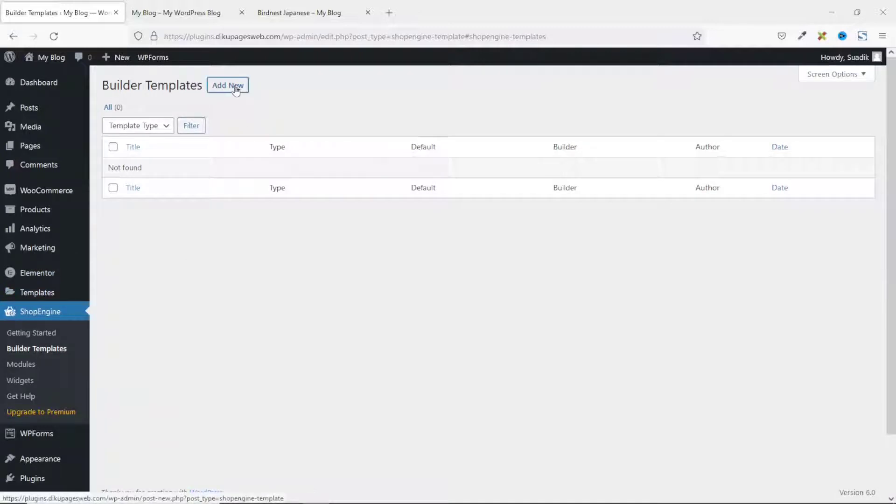
pyautogui.moveTo(660, 136); pyautogui.dragTo(499, 140)
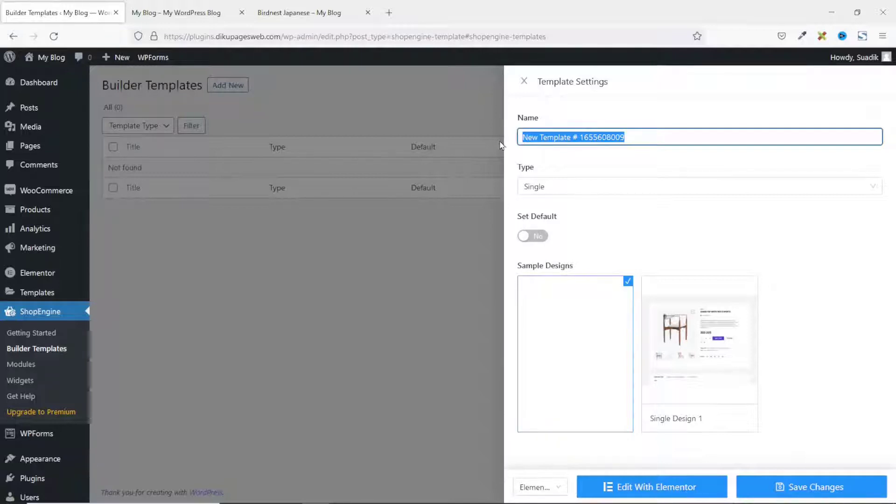
pyautogui.write('Single Product Page Tempate')
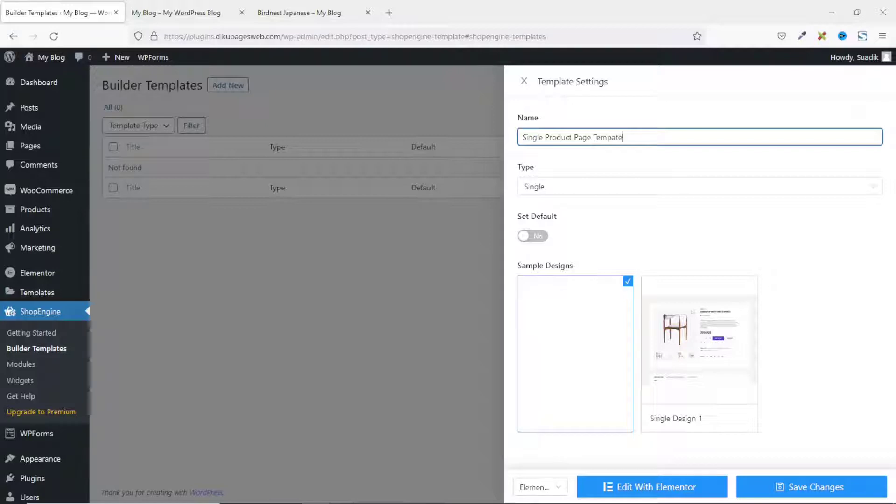
pyautogui.click(574, 186)
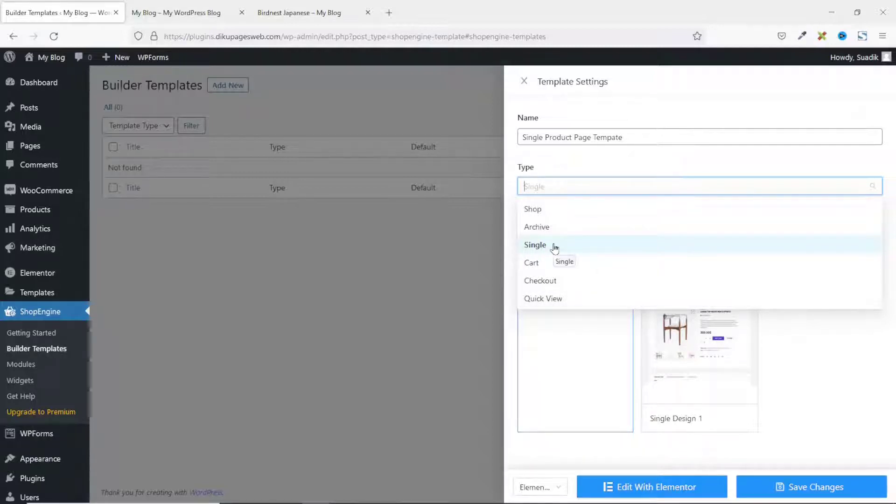
pyautogui.click(535, 245)
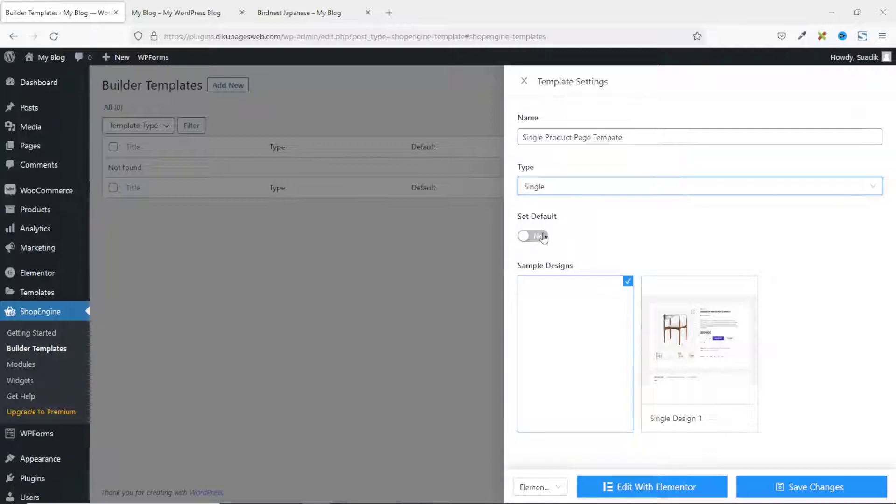
# Set the new Single template as default, keep the blank sample design, and save the template settings.
pyautogui.click(543, 236)
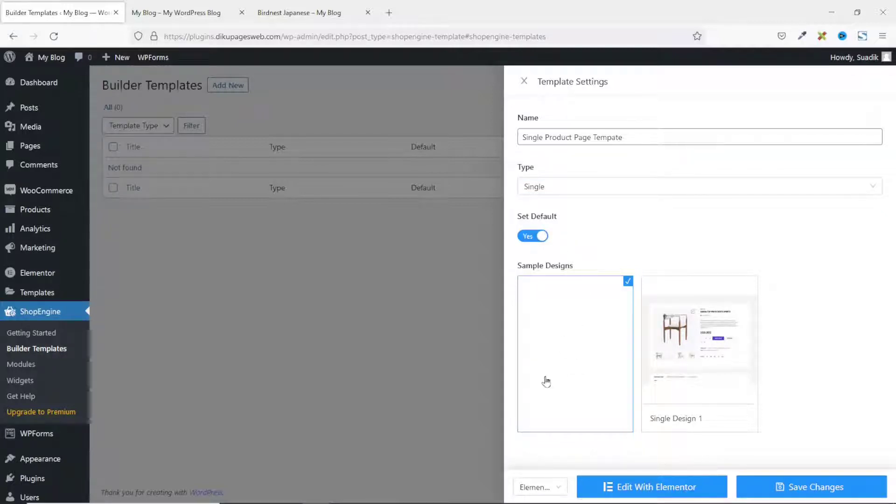
pyautogui.moveTo(718, 317)
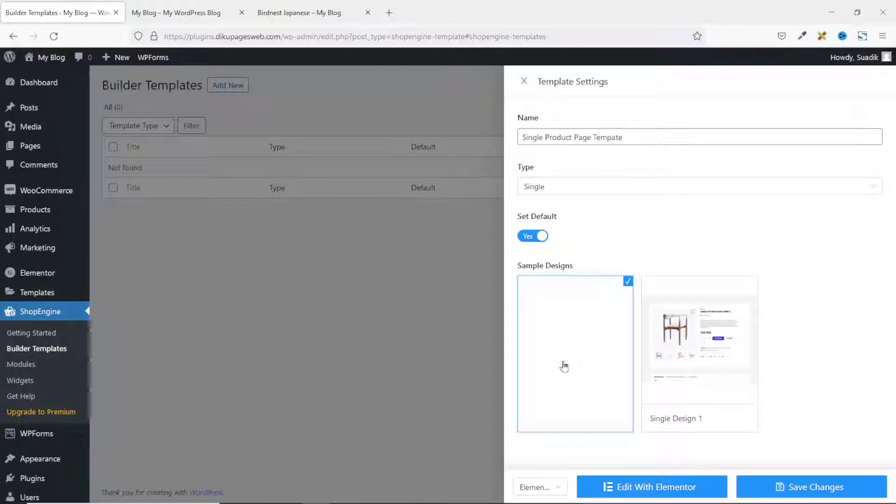
pyautogui.click(821, 492)
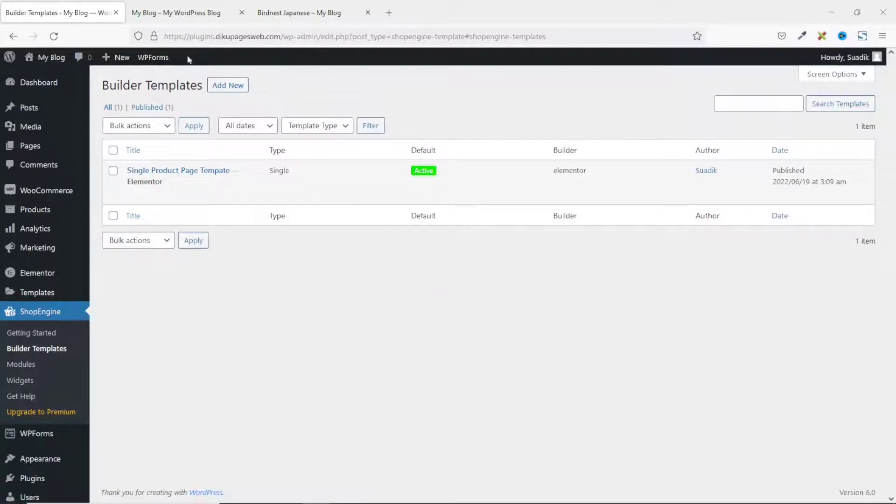
# Check the Birdnest Japanese product page on the storefront, and open the Single Product Page Tempate for editing with Elementor.
pyautogui.click(181, 19)
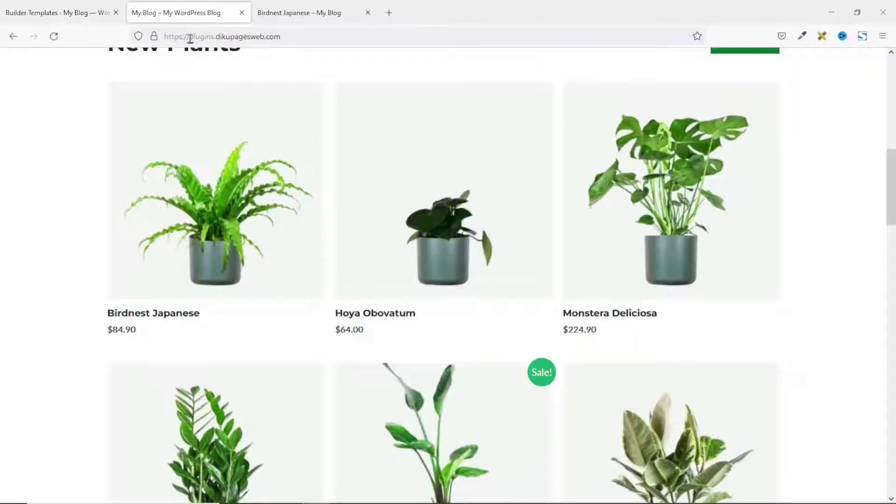
pyautogui.click(217, 216)
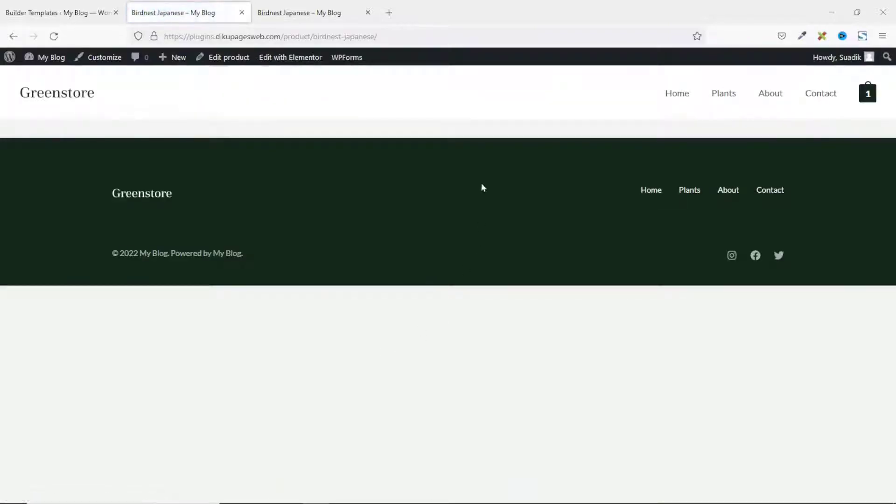
pyautogui.click(49, 12)
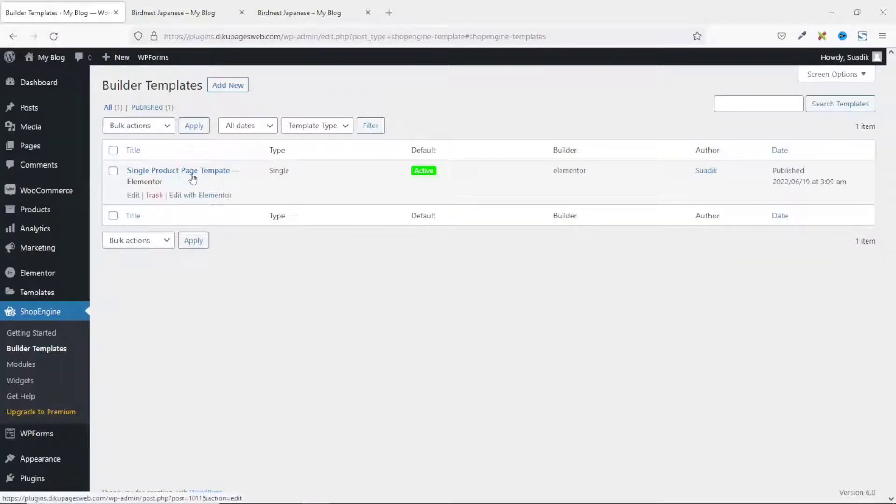
pyautogui.click(205, 198)
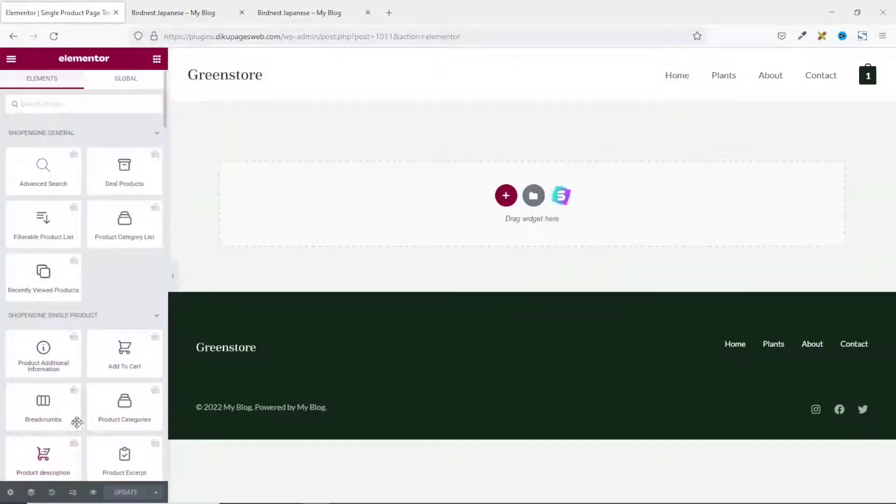
# Review the available ShopEngine General and ShopEngine Single Product widgets.
pyautogui.scroll(-6, 93, 251)
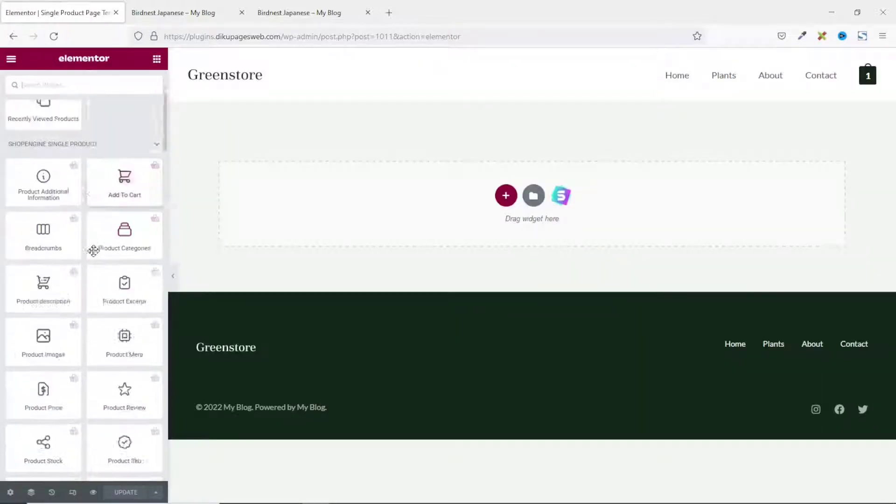
pyautogui.scroll(6, 93, 250)
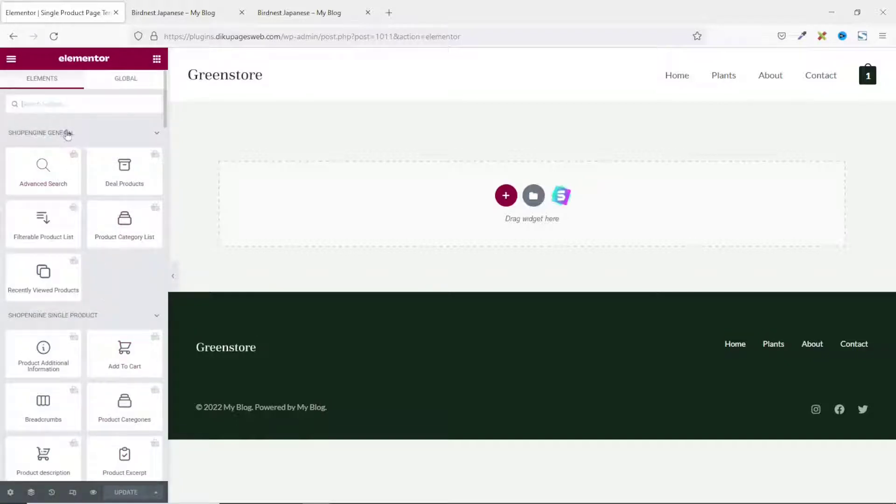
pyautogui.scroll(-2, 74, 166)
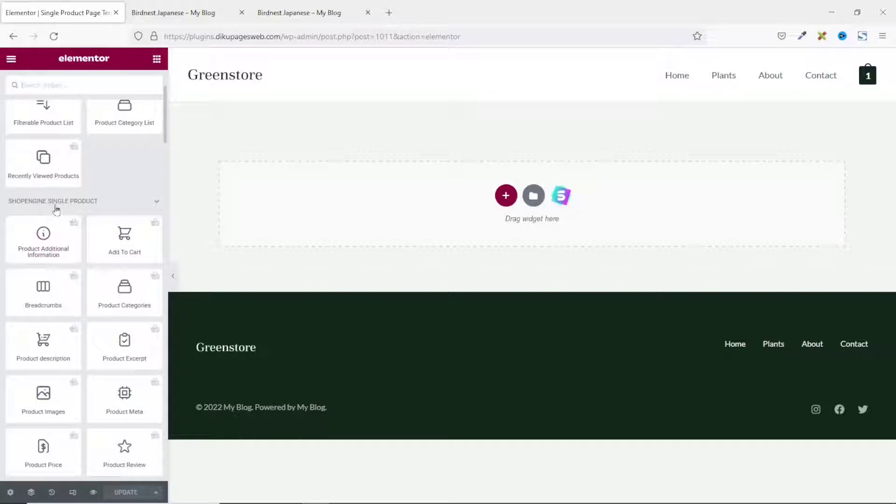
pyautogui.scroll(-2, 39, 321)
pyautogui.scroll(-1, 39, 322)
pyautogui.scroll(5, 96, 225)
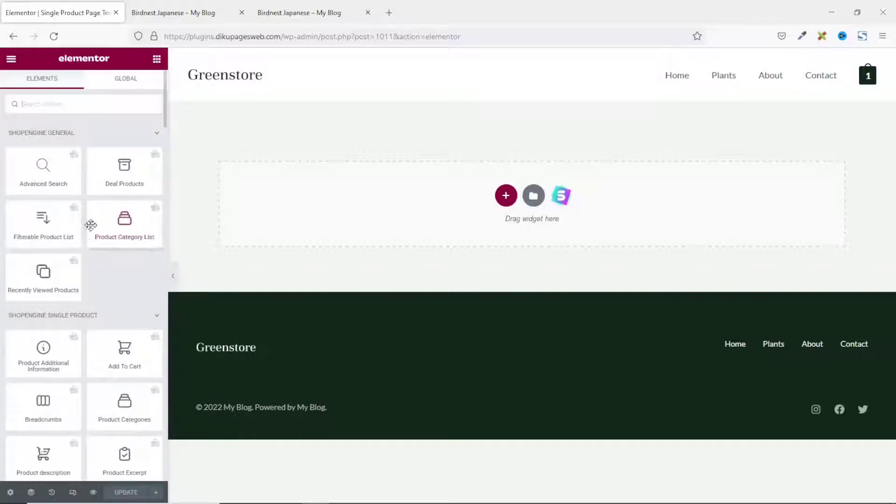
pyautogui.scroll(-2, 96, 225)
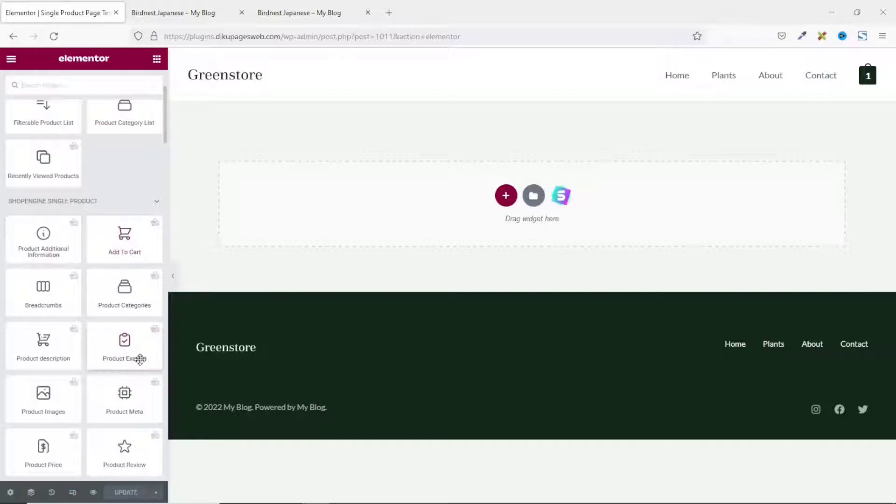
pyautogui.scroll(2, 135, 345)
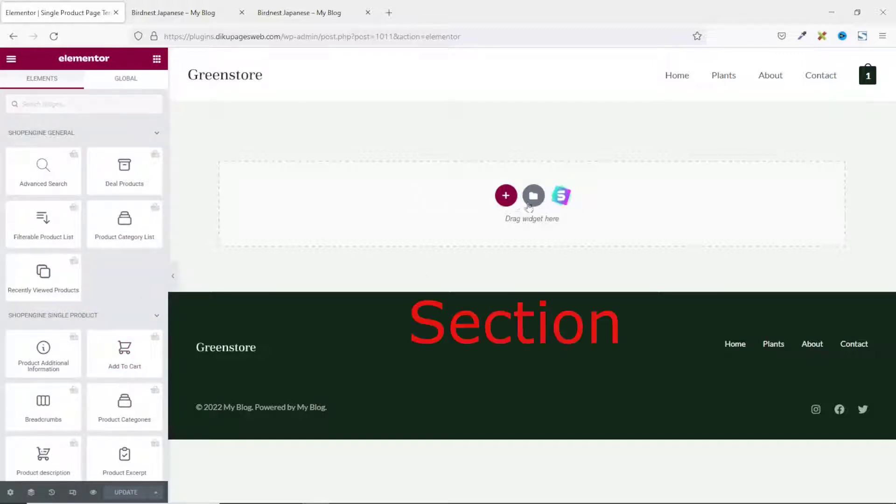
# Add a section with two equal columns and set its top and bottom margins to 80 px.
pyautogui.click(507, 197)
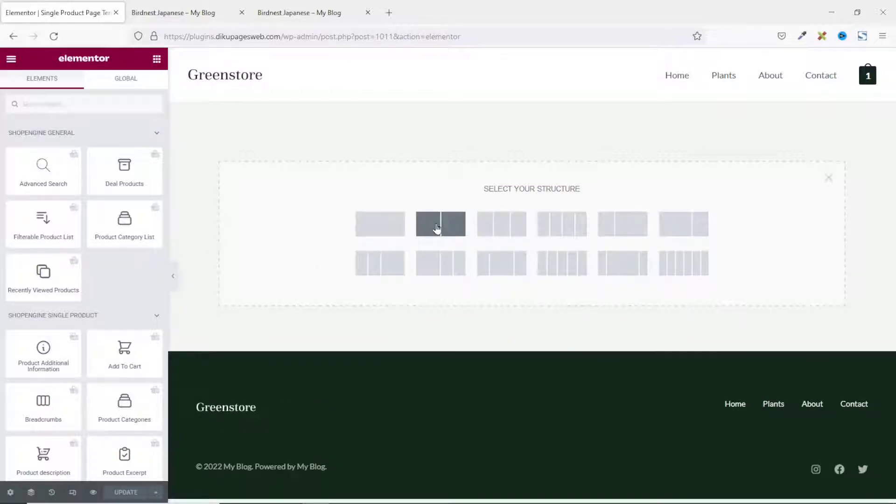
pyautogui.click(437, 227)
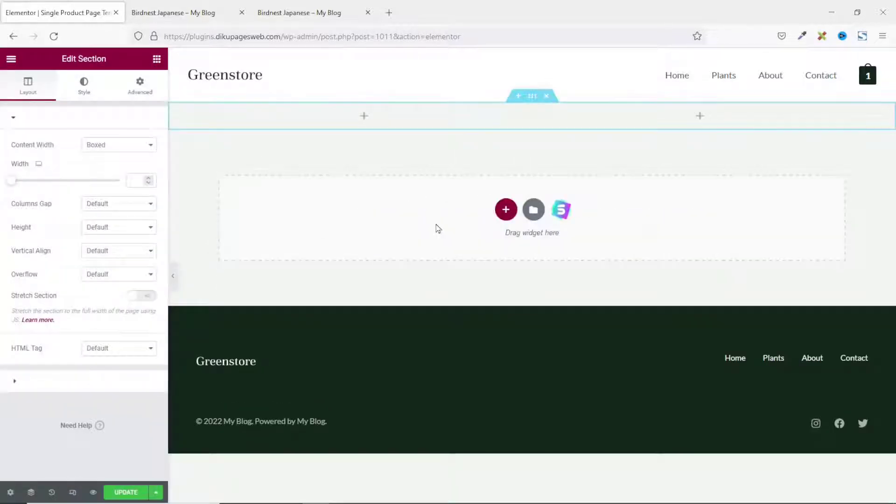
pyautogui.click(139, 90)
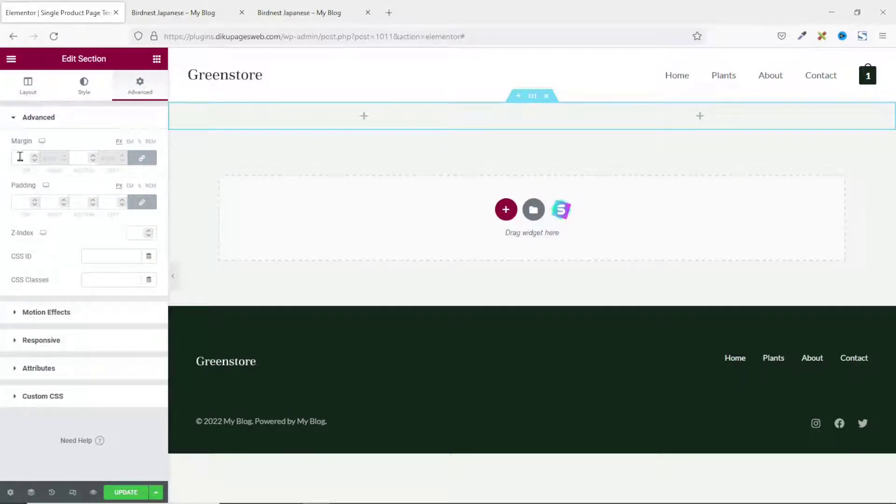
pyautogui.write('100')
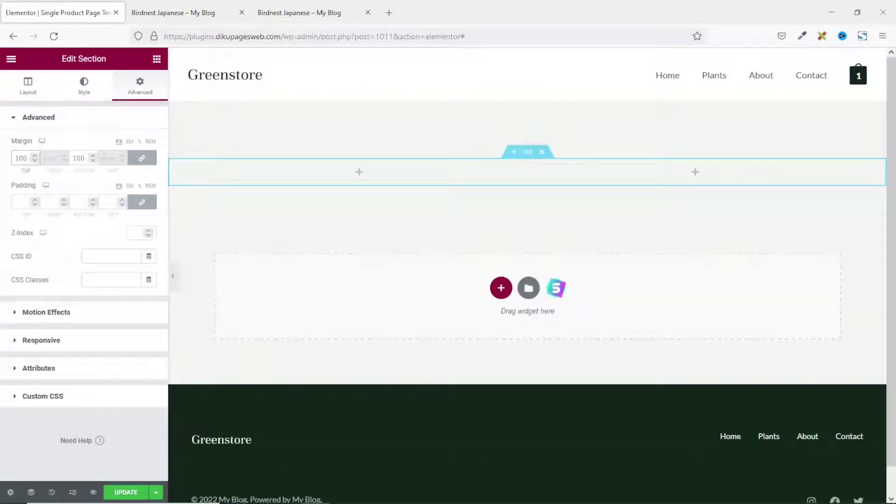
pyautogui.moveTo(28, 159); pyautogui.dragTo(2, 167)
pyautogui.write('80')
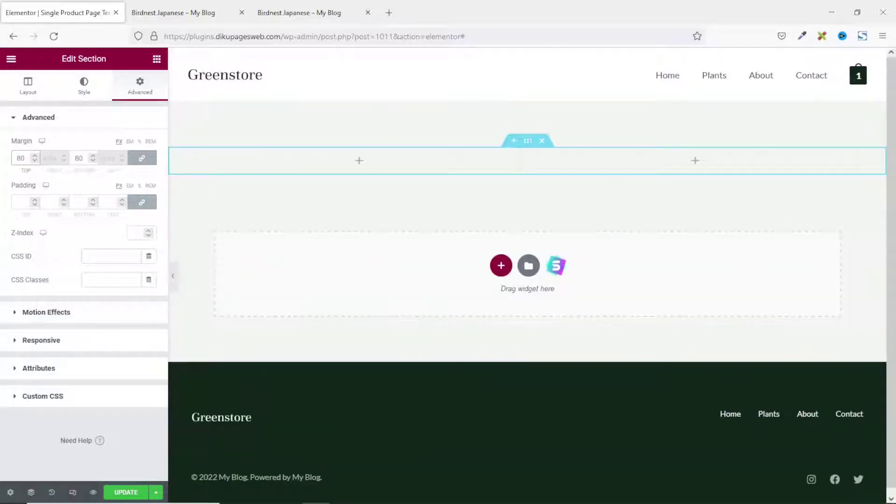
# Place the ShopEngine Product Images widget in the left column of the new section.
pyautogui.click(156, 60)
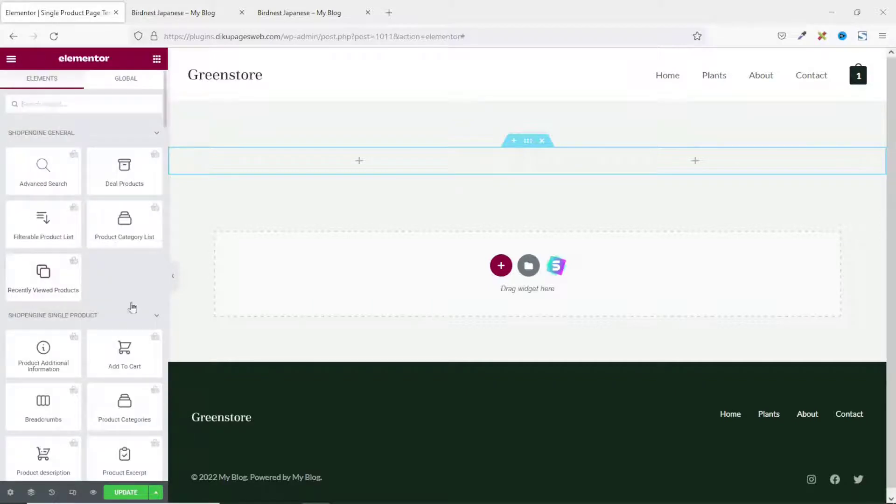
pyautogui.scroll(-4, 131, 304)
pyautogui.scroll(-1, 131, 291)
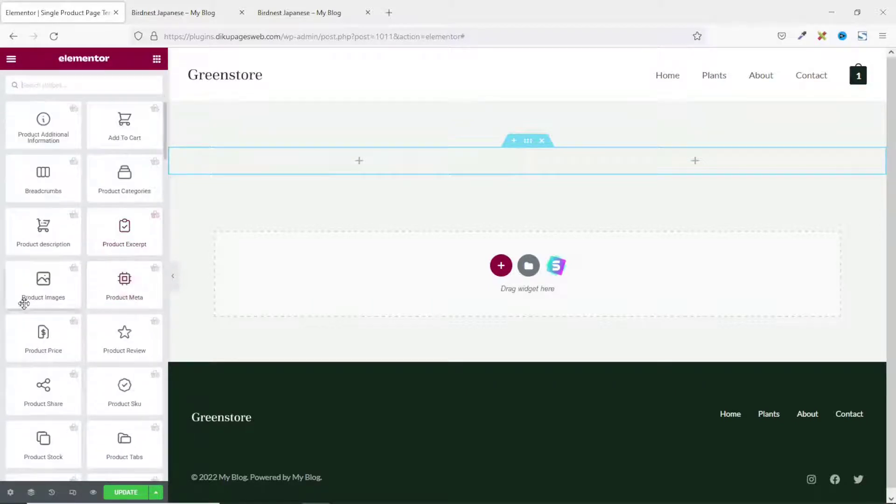
pyautogui.moveTo(38, 289); pyautogui.dragTo(412, 159)
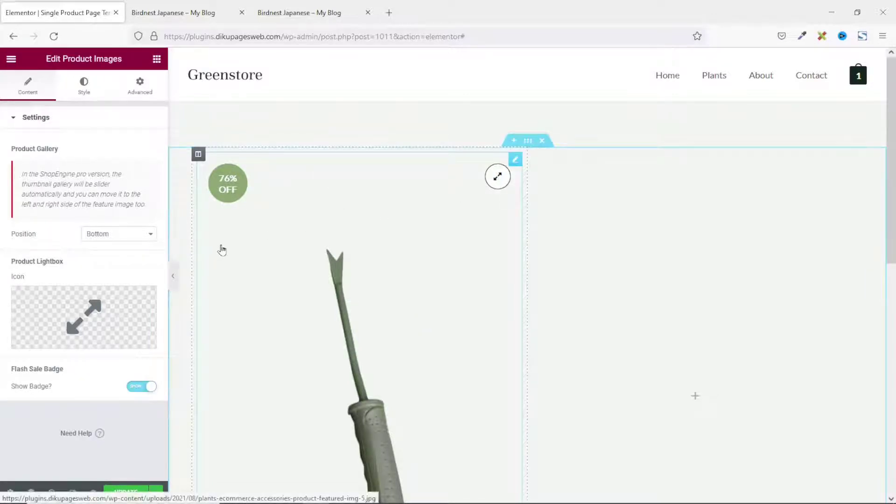
# Replace the product lightbox icon with the magnifying glass with a plus from the icon library, and try the flash sale badge off and on.
pyautogui.click(97, 319)
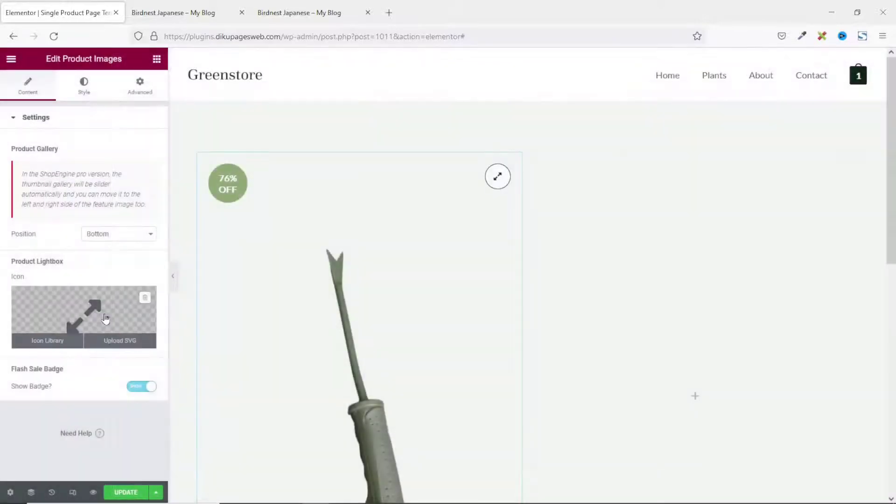
pyautogui.click(98, 319)
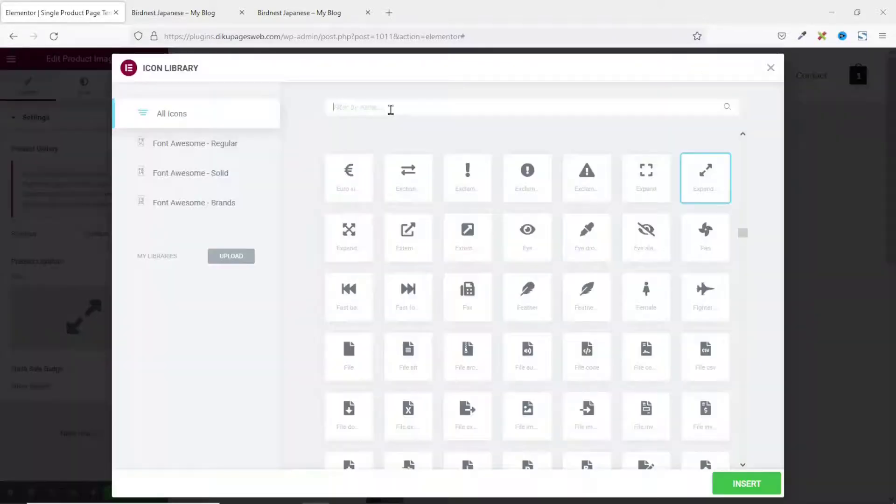
pyautogui.write('mag')
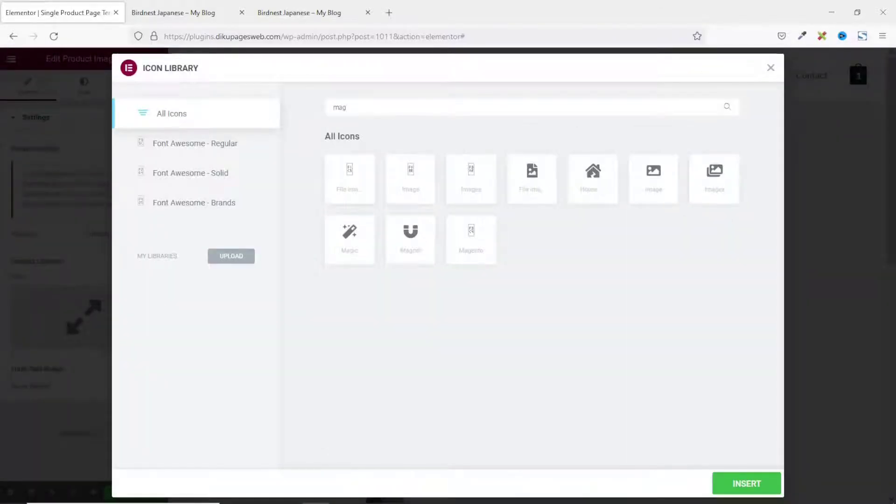
pyautogui.press('BackSpace')
pyautogui.press('BackSpace')
pyautogui.press('BackSpace')
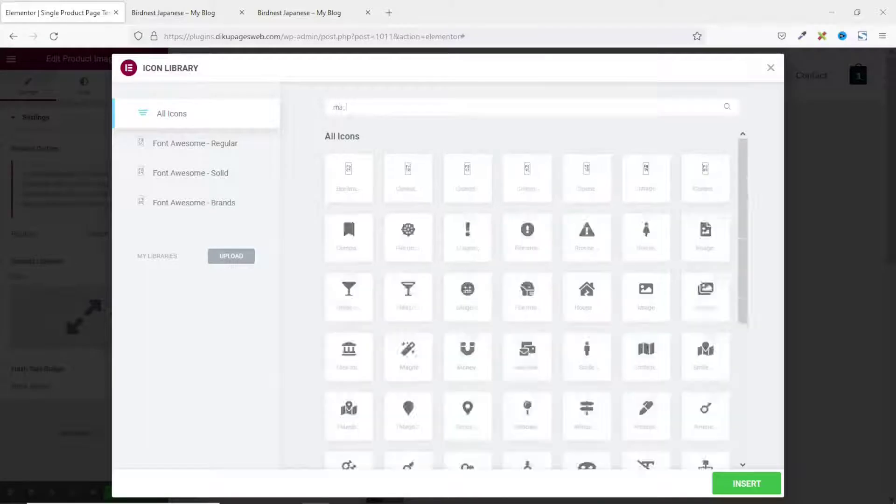
pyautogui.write('sear')
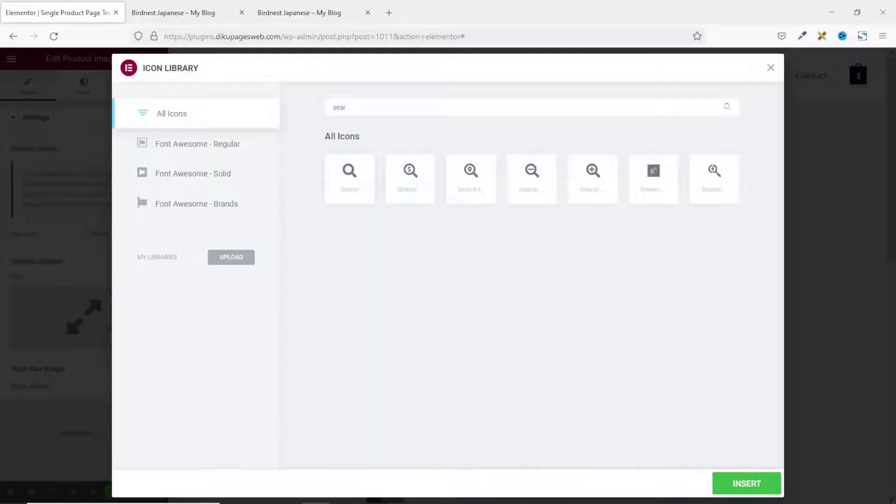
pyautogui.write('ch')
pyautogui.click(590, 178)
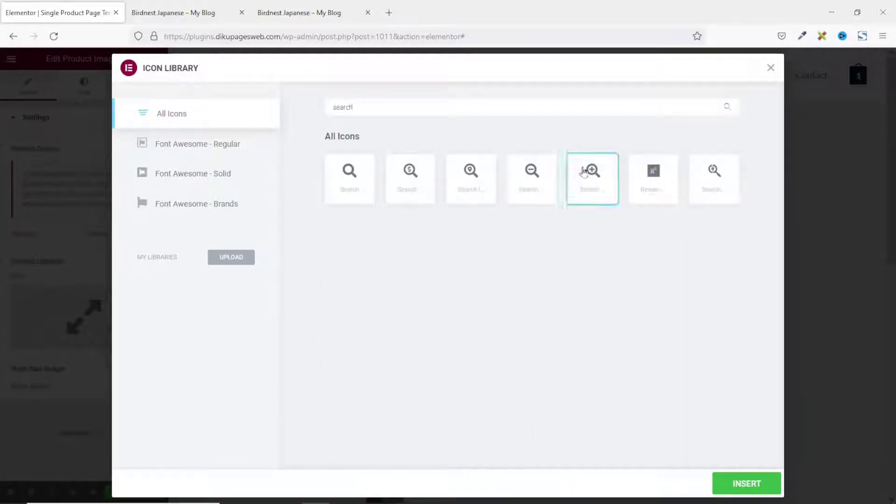
pyautogui.click(731, 490)
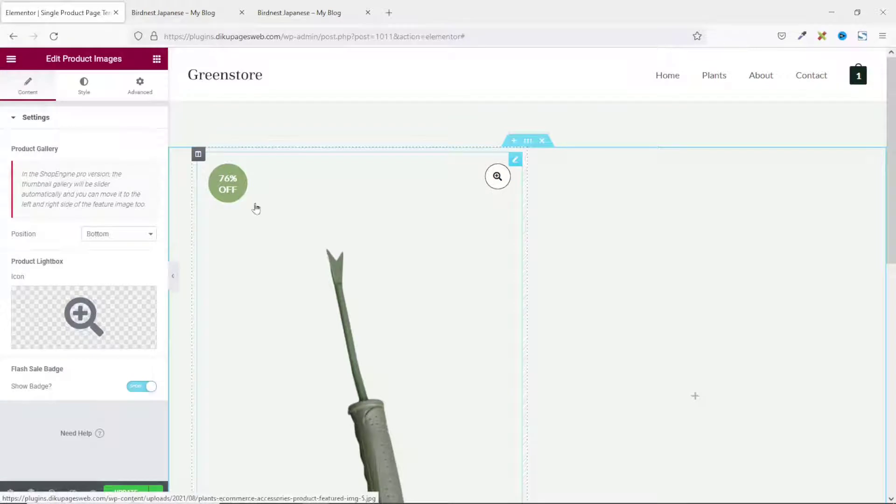
pyautogui.click(138, 389)
pyautogui.click(147, 389)
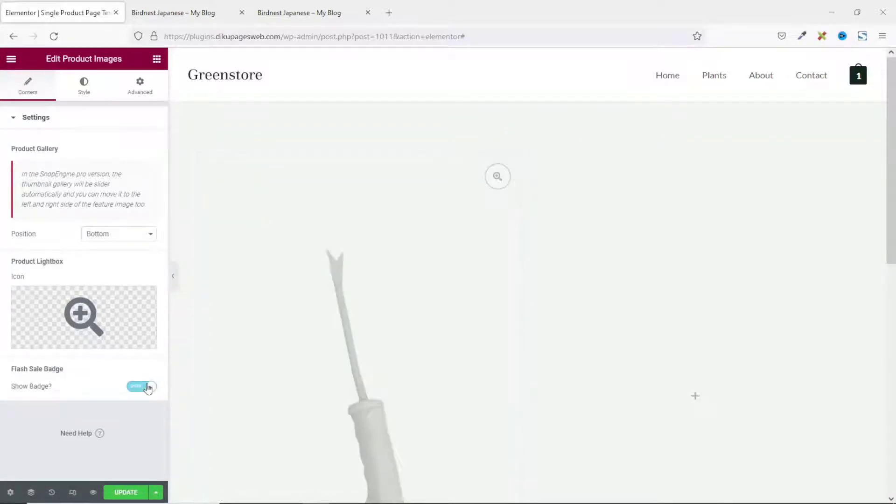
# Set both the icon color and the icon border color of the lightbox zoom icon to Theme Color 2.
pyautogui.click(87, 88)
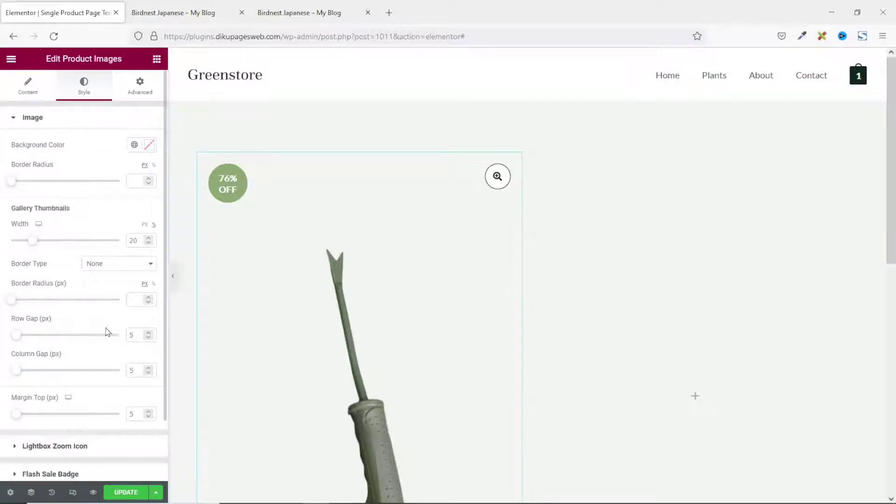
pyautogui.click(50, 446)
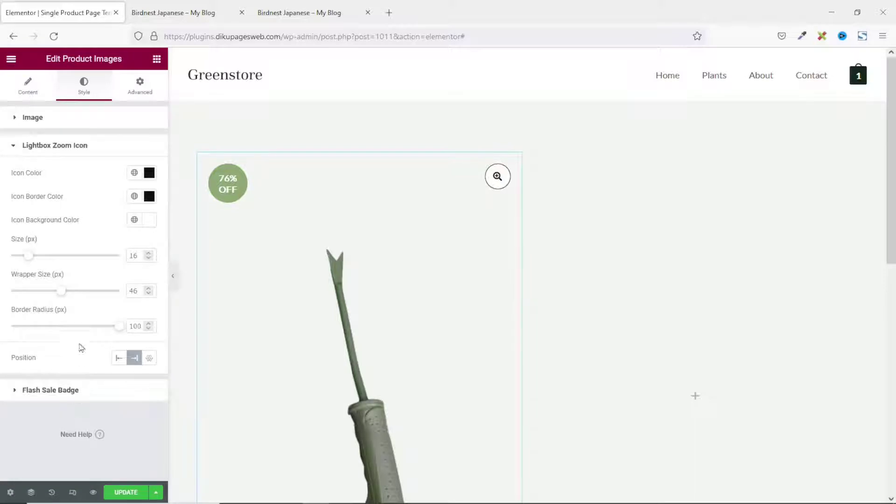
pyautogui.click(134, 173)
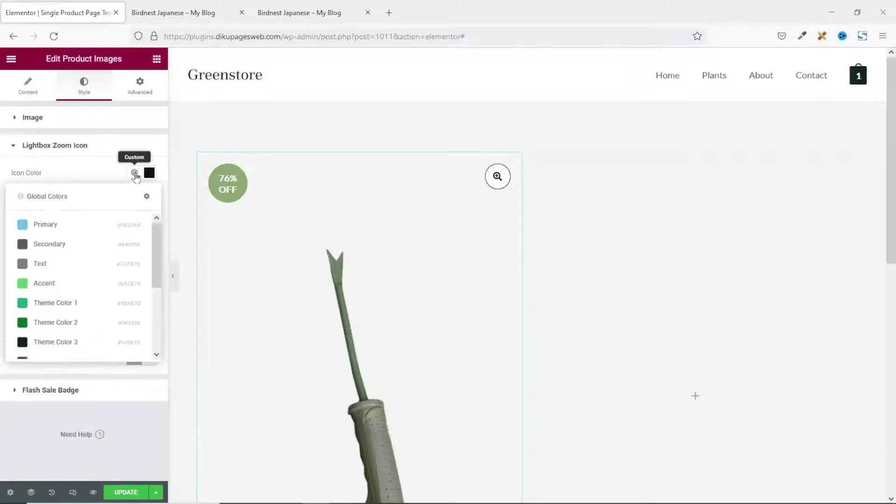
pyautogui.click(46, 323)
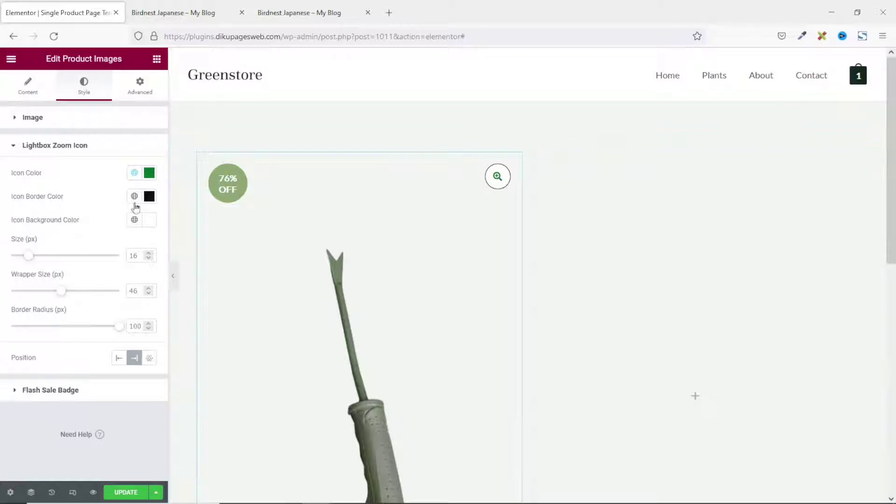
pyautogui.click(134, 196)
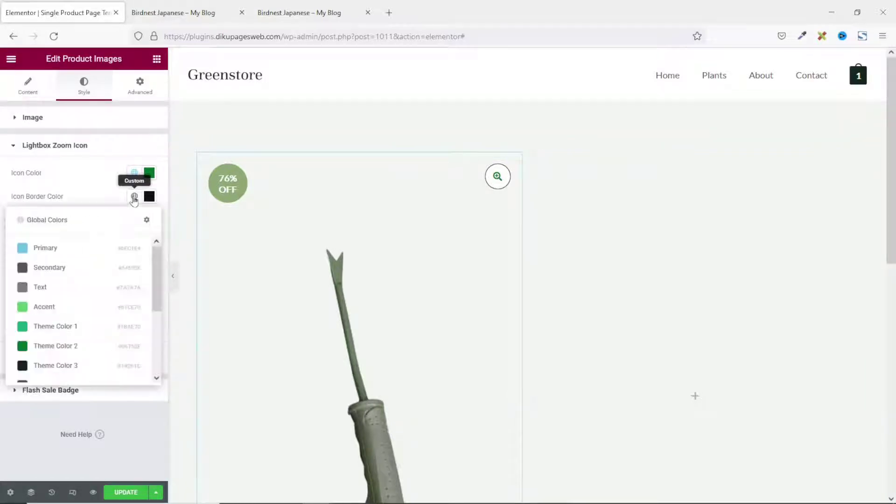
pyautogui.click(46, 348)
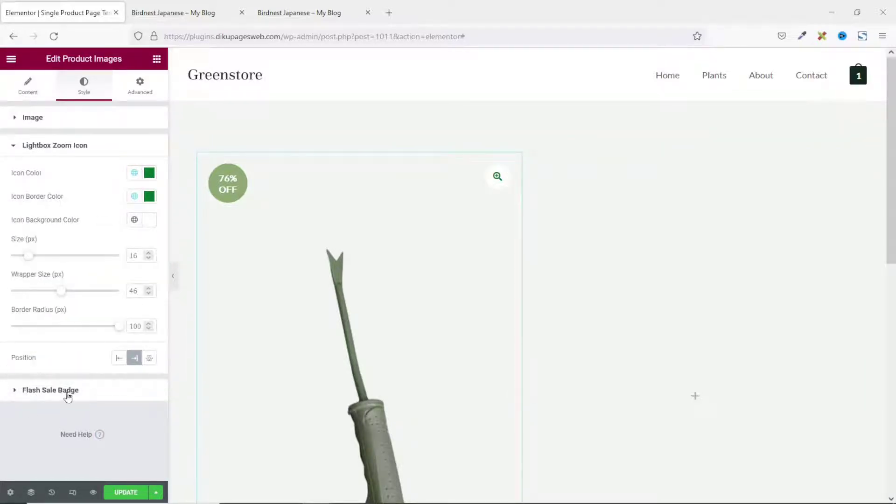
# Set the flash sale badge's background color to Theme Color 2 in the Product Images widget.
pyautogui.click(67, 392)
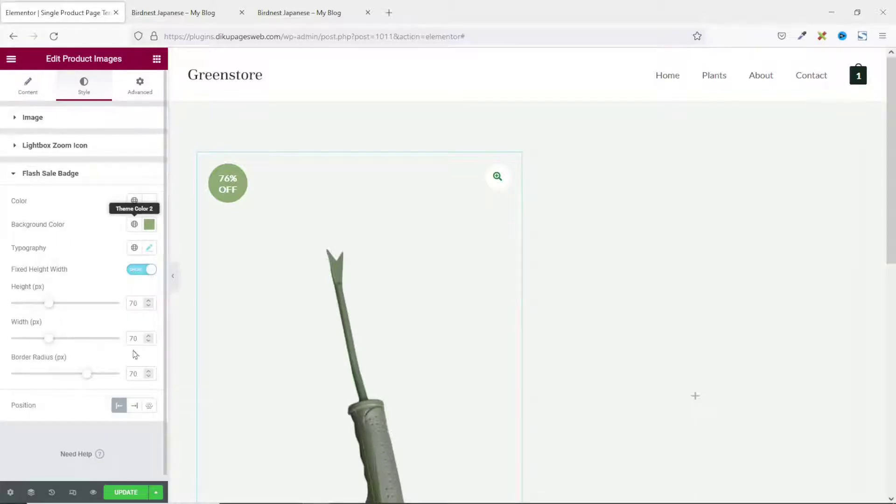
pyautogui.click(134, 225)
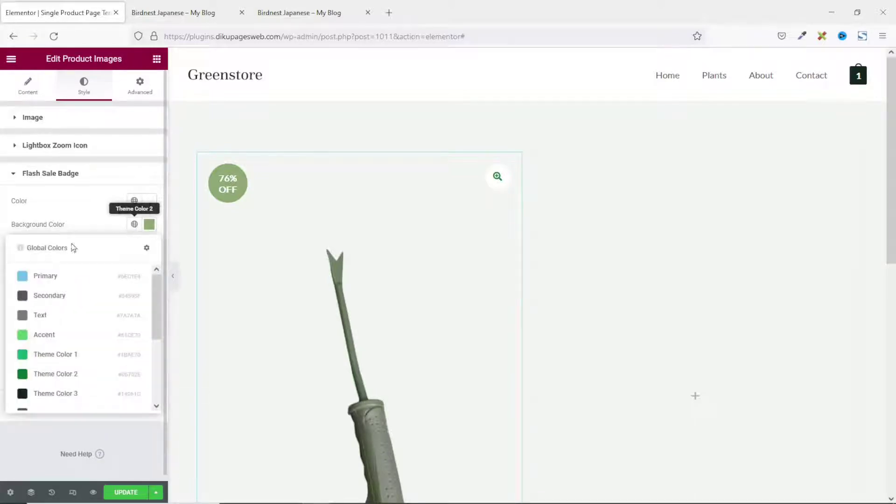
pyautogui.click(52, 375)
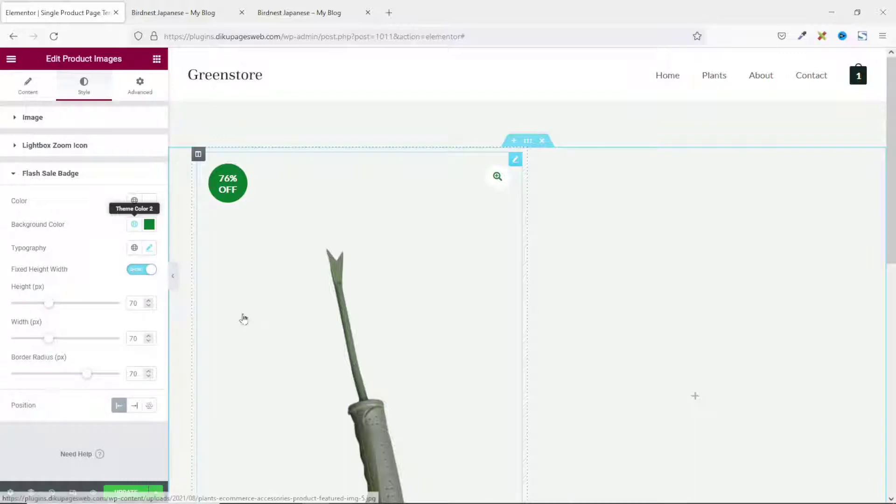
pyautogui.click(147, 91)
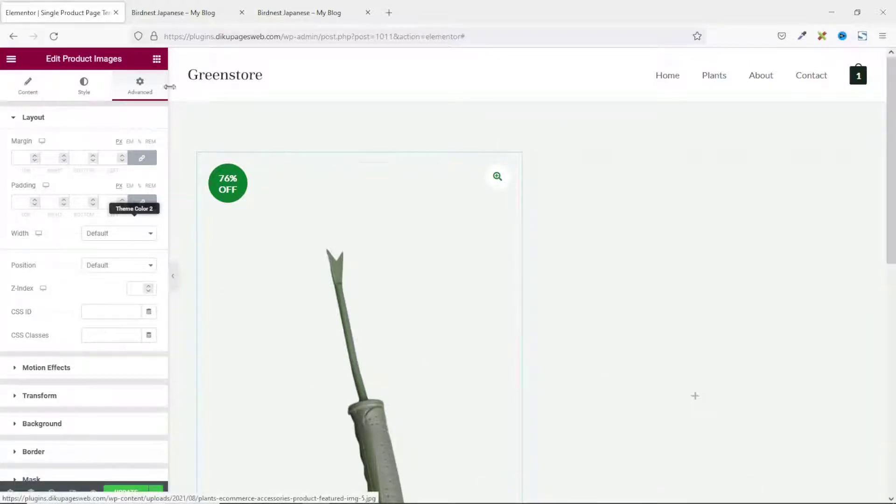
# Place the ShopEngine Product Title widget in the right column of the section.
pyautogui.click(157, 59)
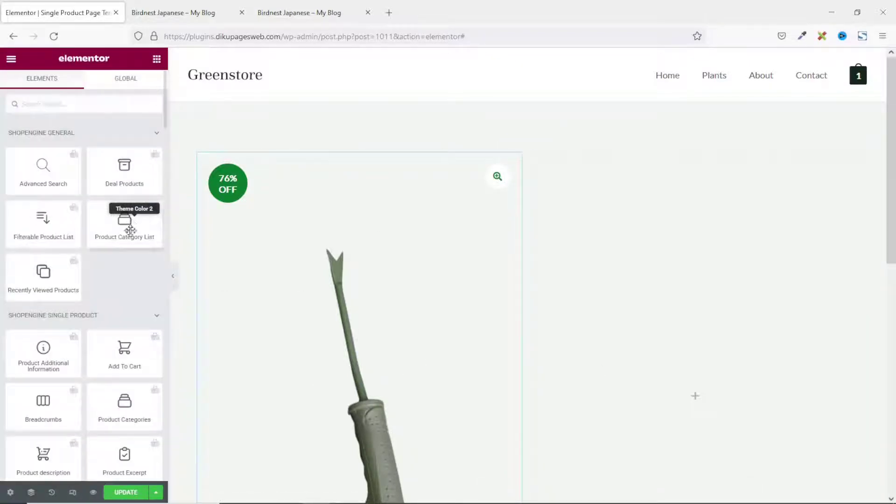
pyautogui.scroll(-6, 130, 225)
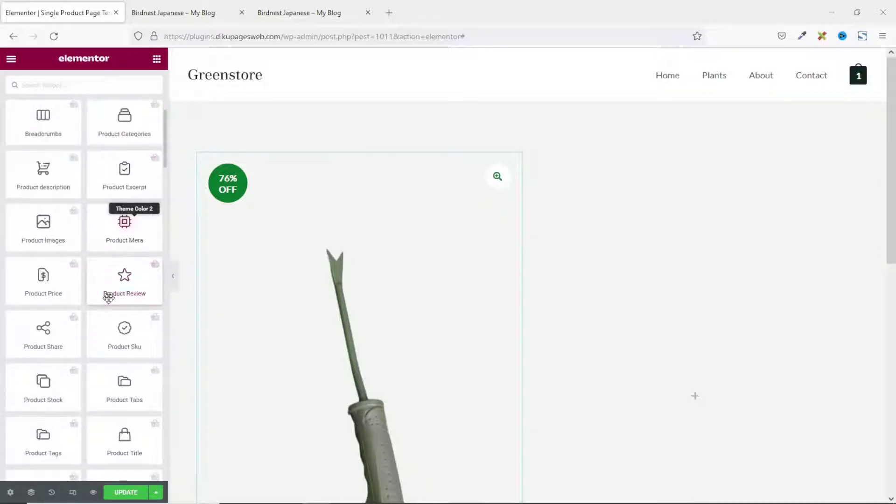
pyautogui.scroll(-1, 108, 299)
pyautogui.moveTo(119, 381); pyautogui.dragTo(718, 266)
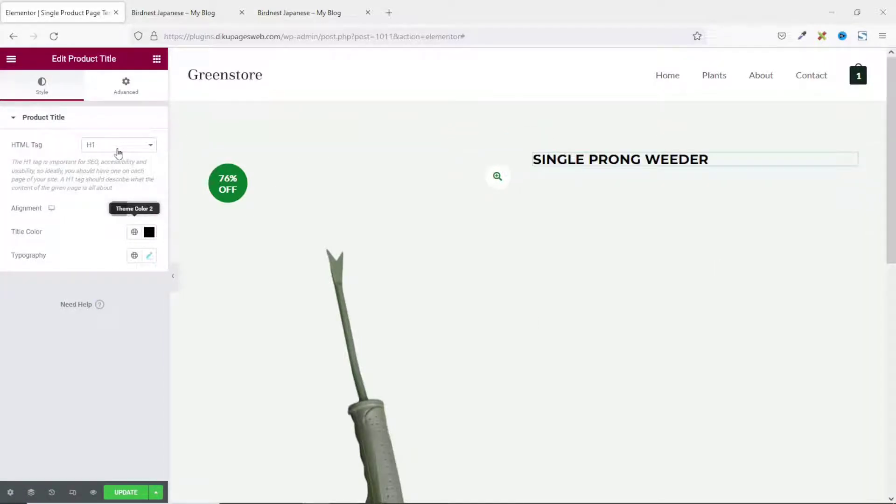
# Set the product title's HTML tag to H2, try center and right alignment, and return the title to left alignment.
pyautogui.click(133, 146)
pyautogui.click(104, 175)
pyautogui.click(137, 214)
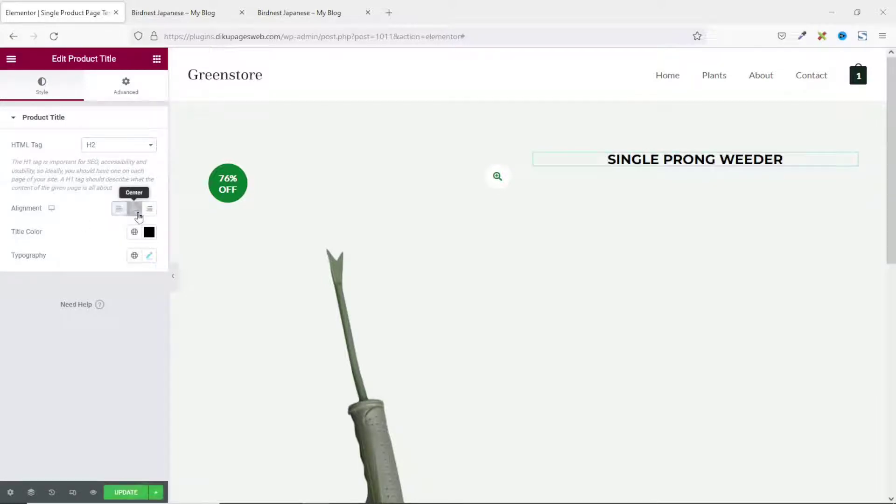
pyautogui.click(149, 209)
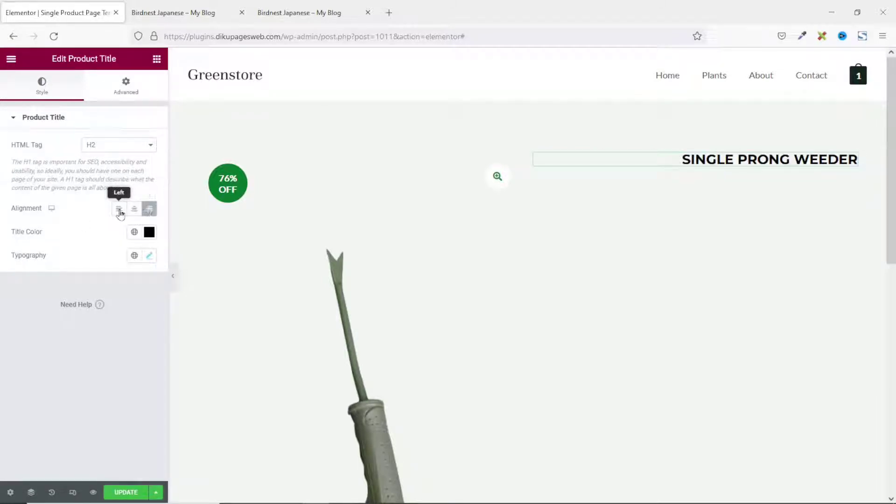
pyautogui.click(119, 211)
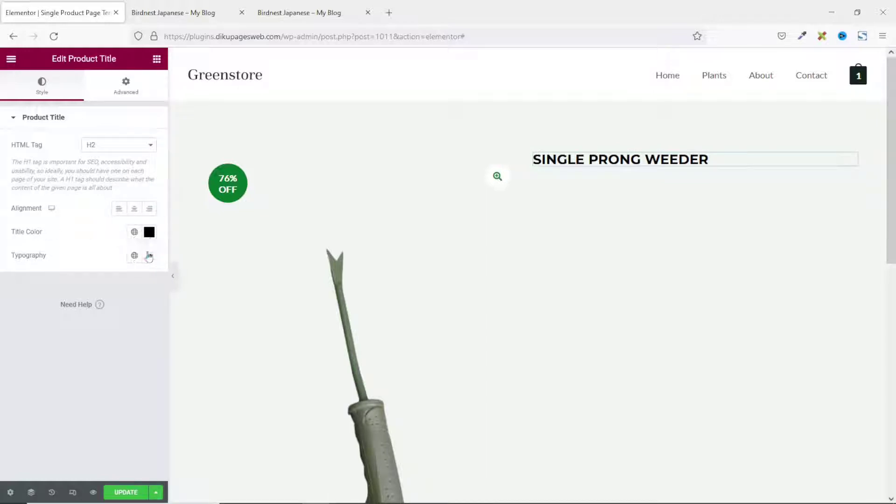
pyautogui.click(119, 208)
# Place the Product Excerpt widget directly below the product title and set its font family to Montserrat.
pyautogui.click(156, 59)
pyautogui.scroll(-3, 84, 280)
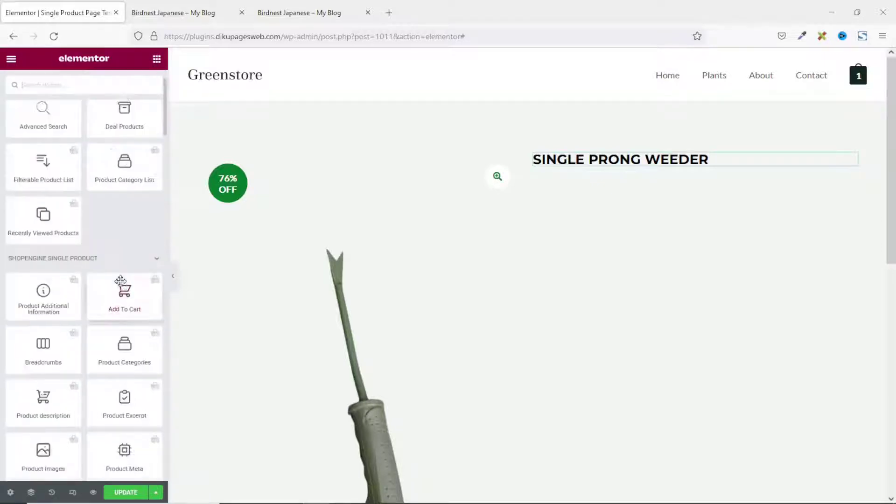
pyautogui.moveTo(124, 347); pyautogui.dragTo(643, 175)
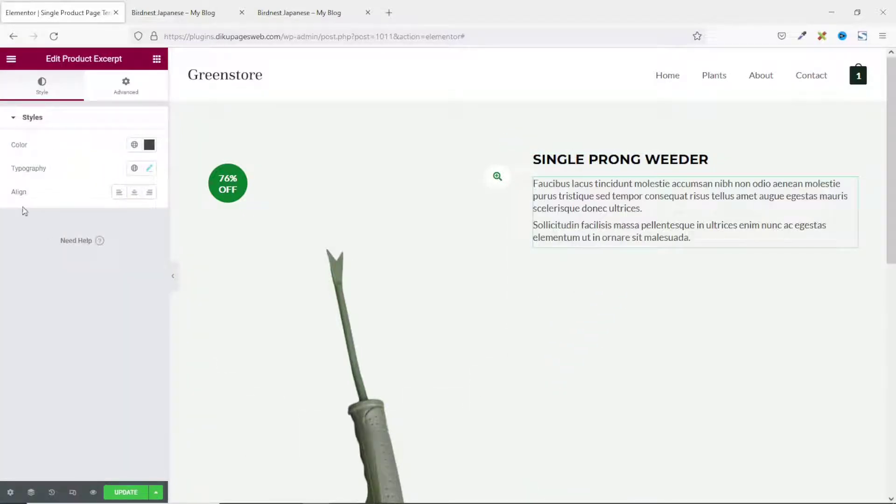
pyautogui.click(150, 169)
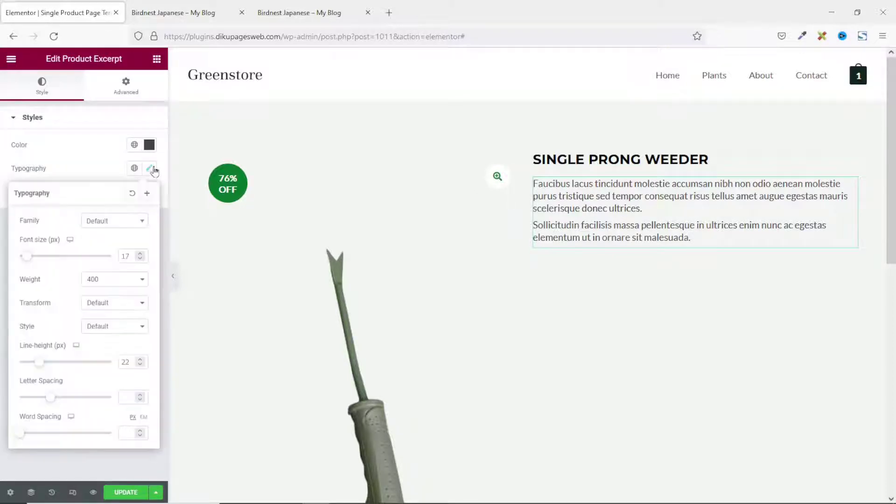
pyautogui.click(101, 227)
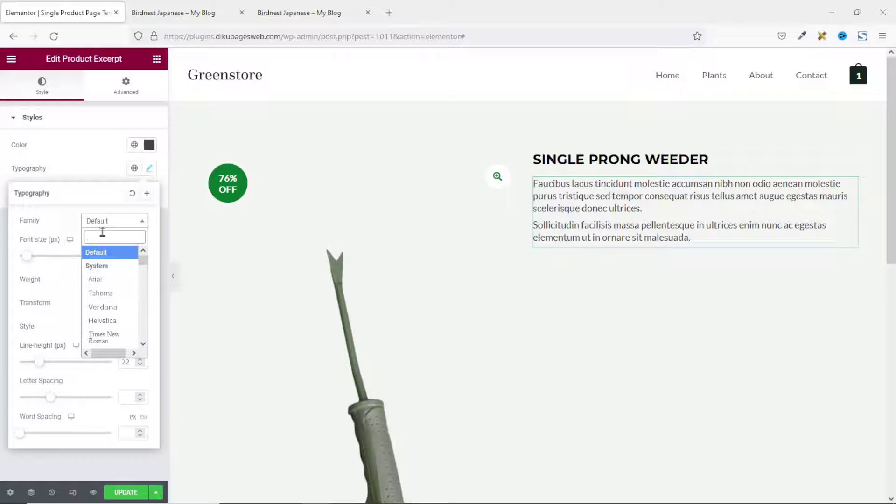
pyautogui.write('montse')
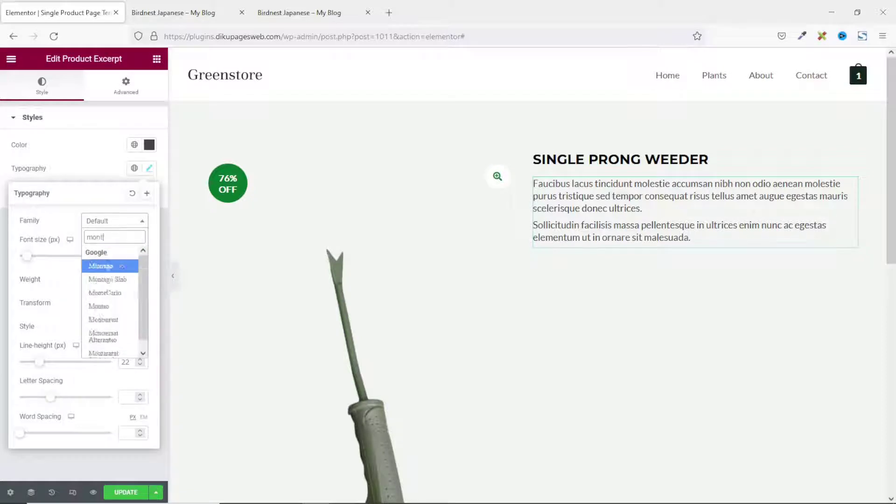
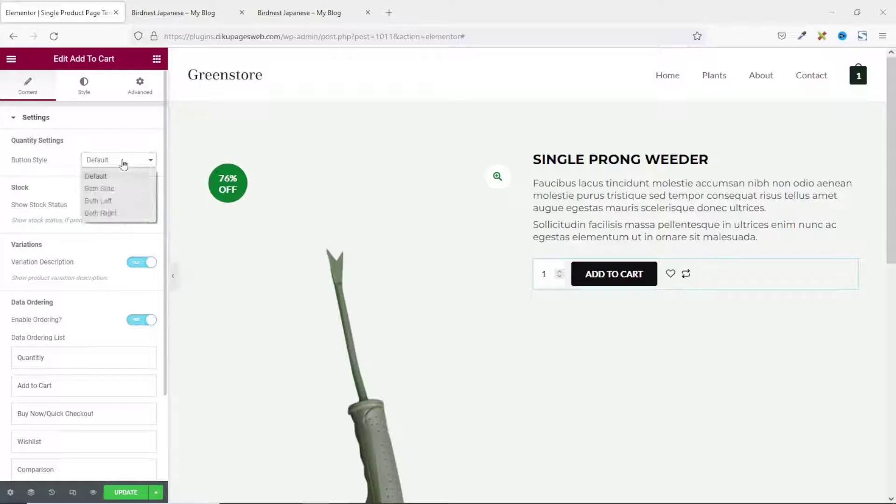
# Try the Both Left and Both Right quantity button styles of the Add To Cart widget and settle on Both Side.
pyautogui.click(114, 189)
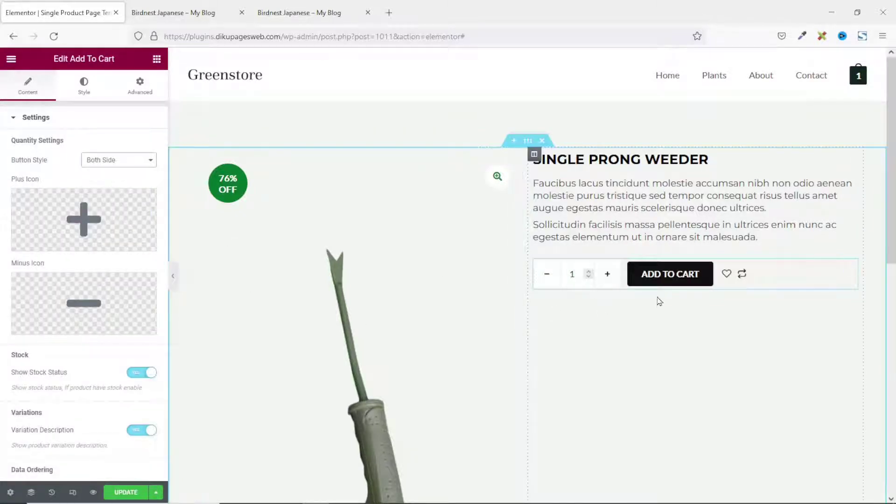
pyautogui.click(122, 160)
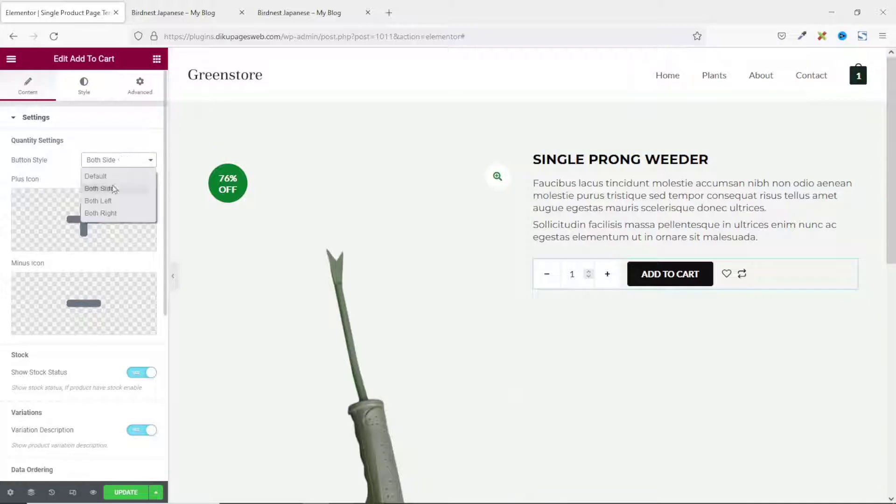
pyautogui.click(99, 201)
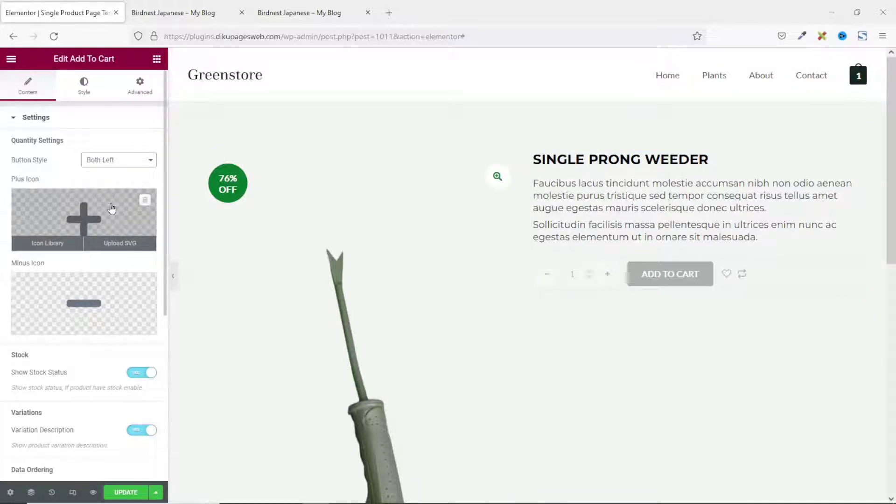
pyautogui.click(118, 159)
pyautogui.click(100, 210)
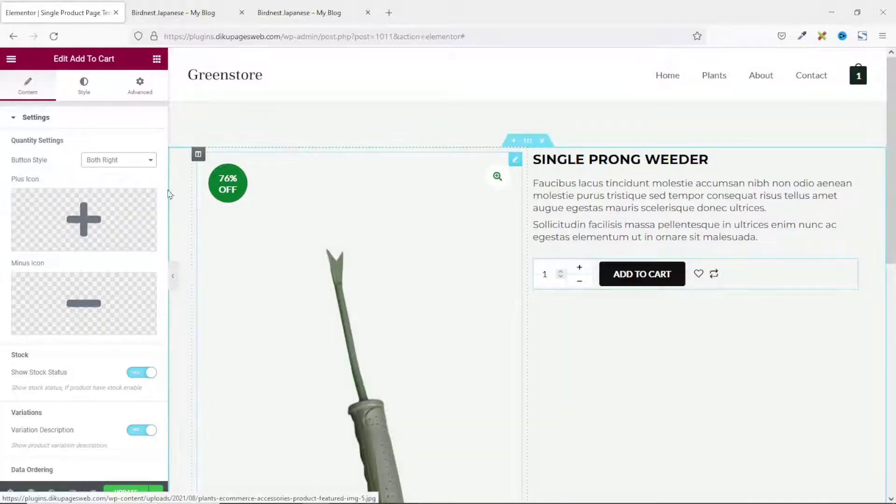
pyautogui.click(118, 160)
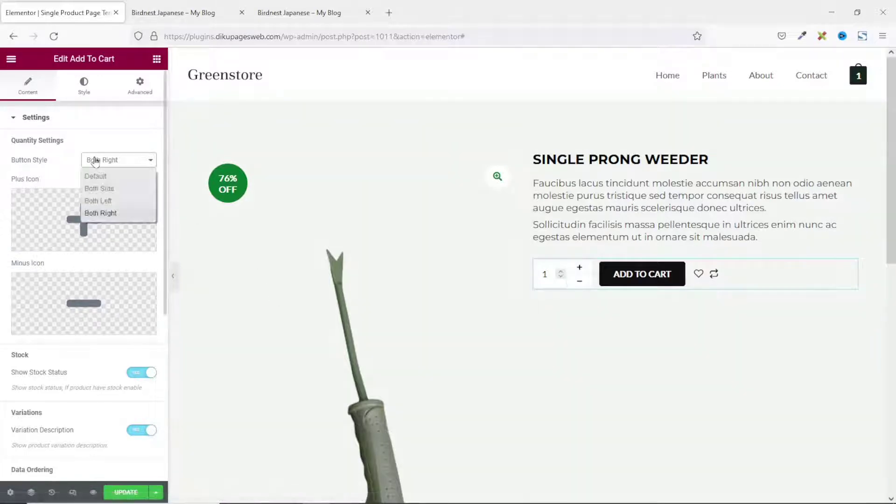
pyautogui.click(121, 190)
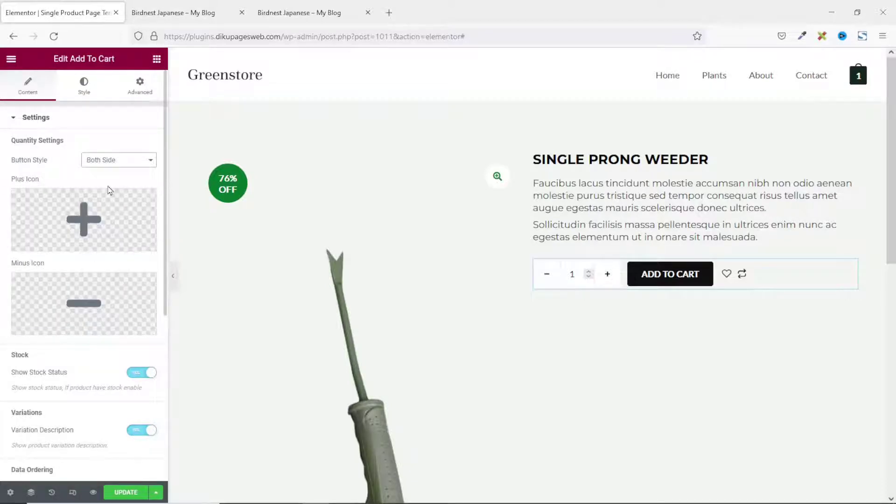
# Try moving Quantity below Add to Cart in the widget's data ordering list, and move it back to first place.
pyautogui.scroll(-2, 64, 284)
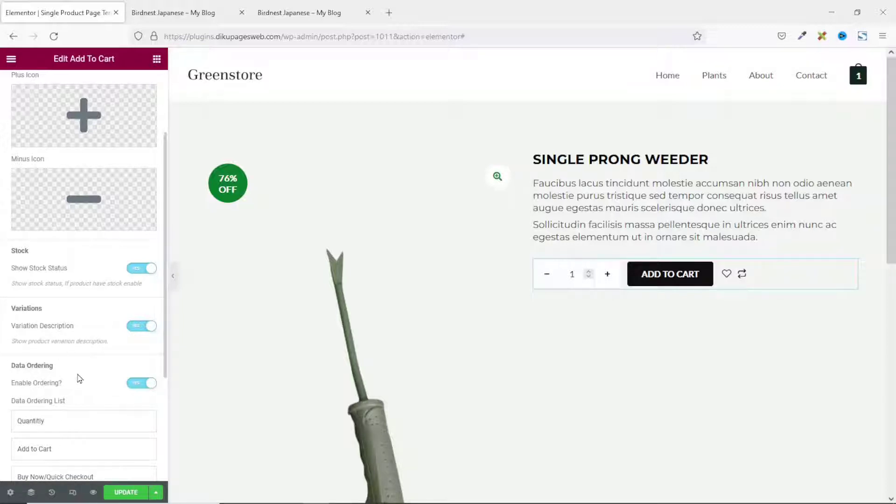
pyautogui.scroll(-3, 83, 374)
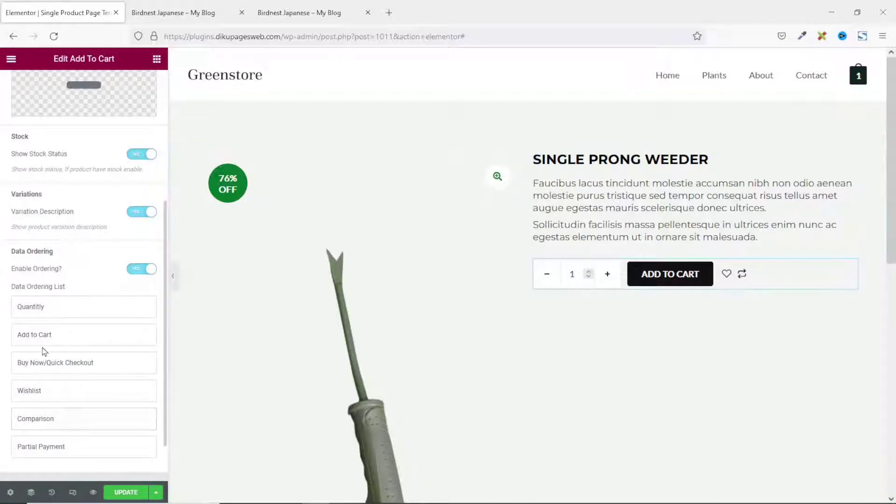
pyautogui.moveTo(38, 306); pyautogui.dragTo(51, 343)
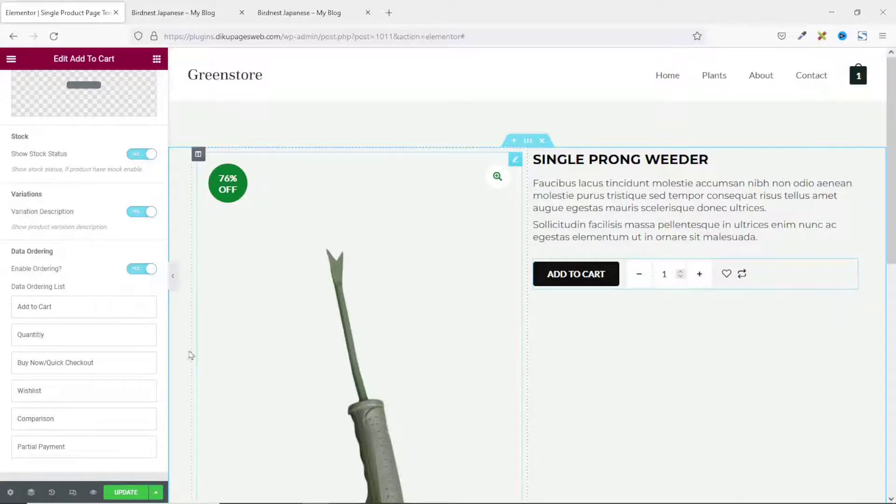
pyautogui.moveTo(48, 339); pyautogui.dragTo(53, 303)
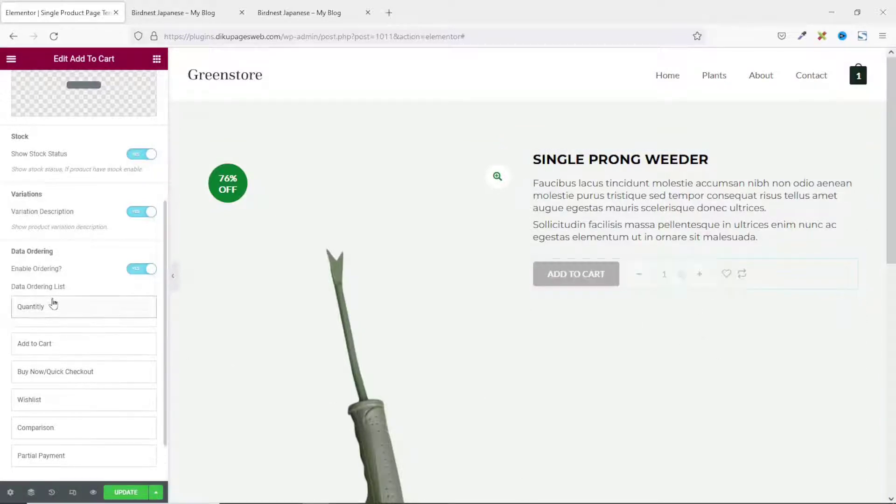
# Set the Add To Cart button's background color to Theme Color 2 and its border type to None.
pyautogui.scroll(10, 53, 303)
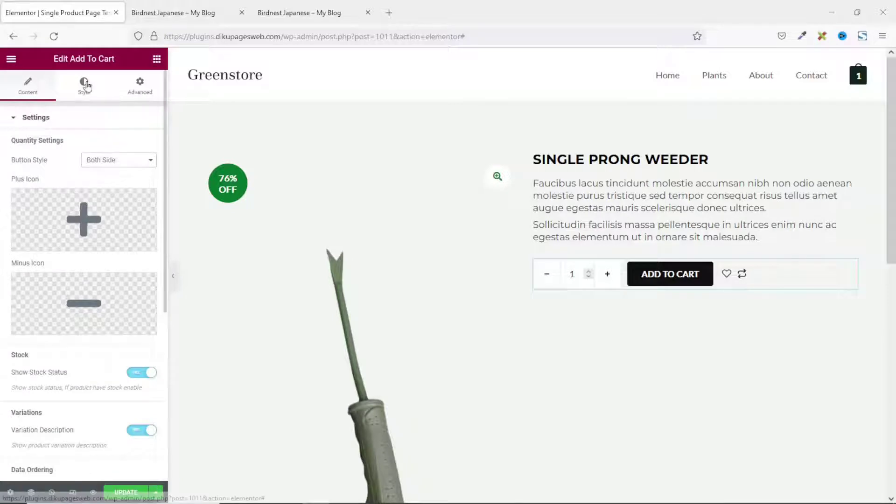
pyautogui.click(84, 84)
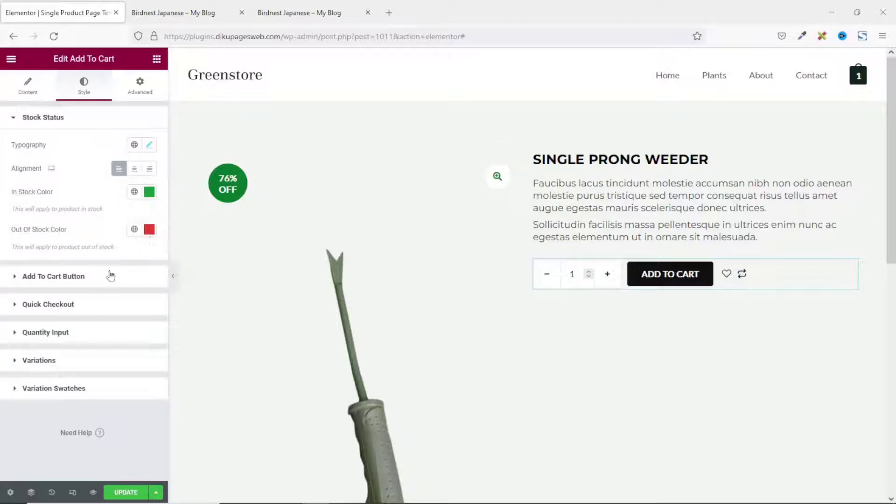
pyautogui.doubleClick(64, 283)
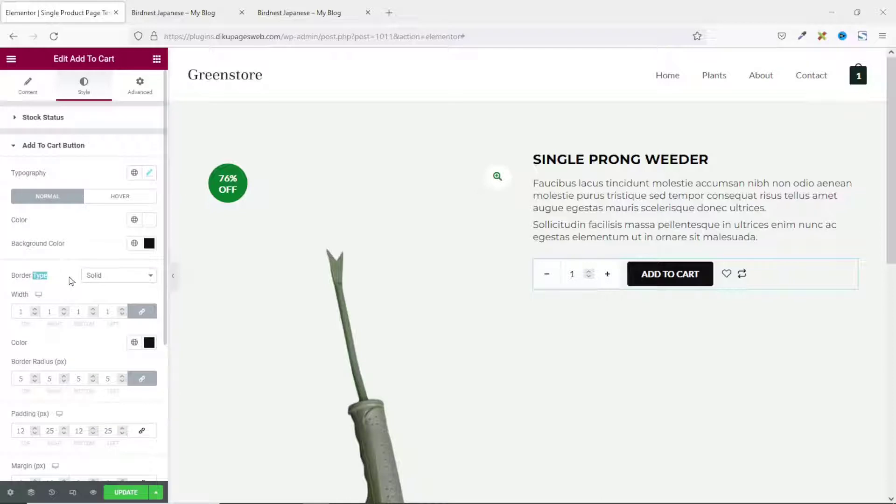
pyautogui.click(135, 243)
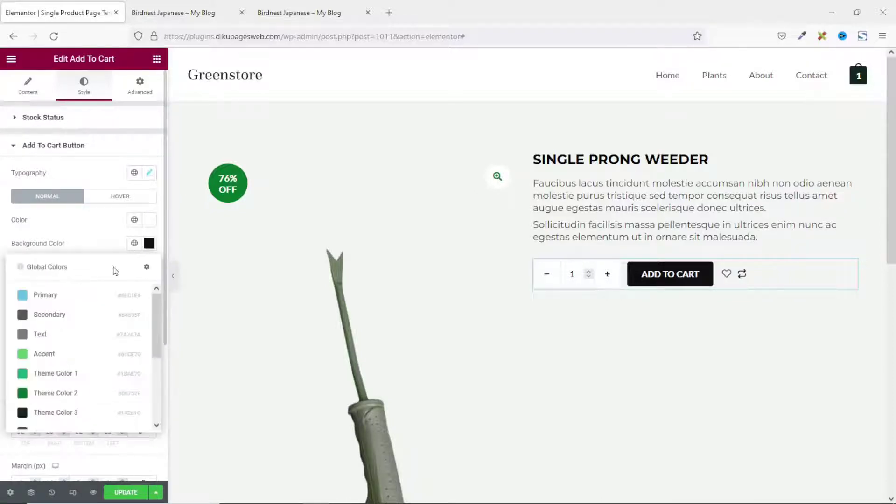
pyautogui.click(54, 396)
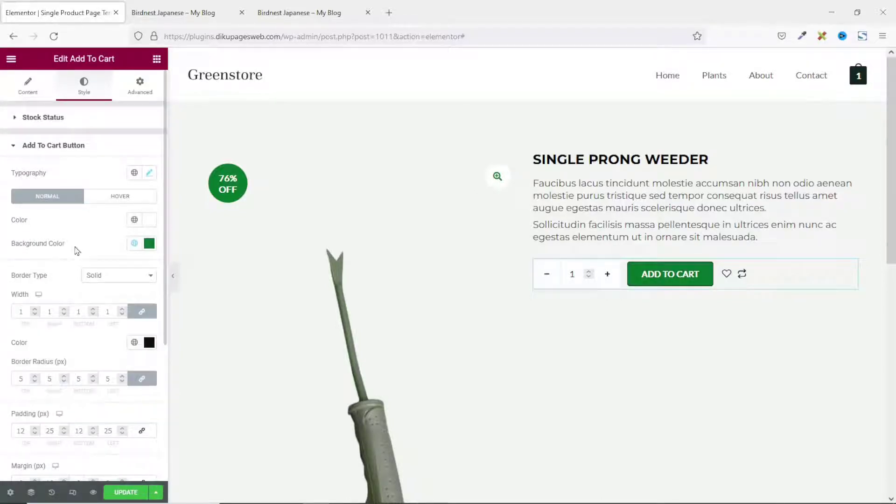
pyautogui.click(115, 277)
pyautogui.click(108, 293)
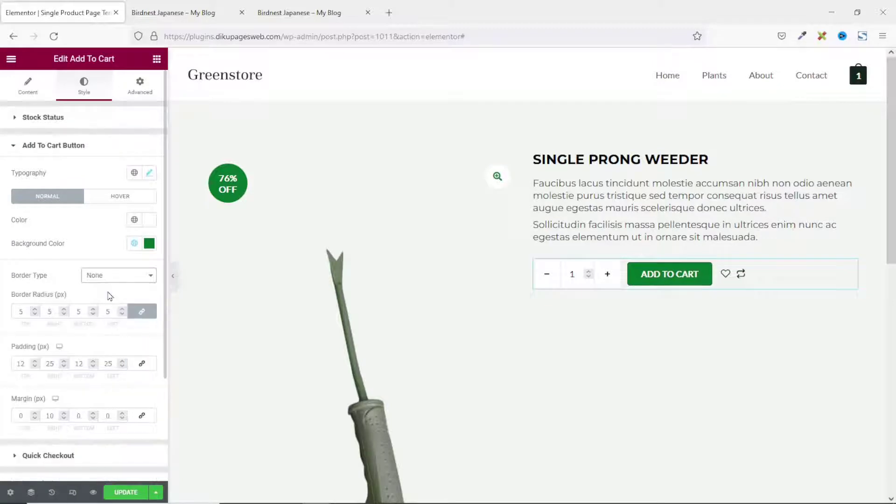
pyautogui.scroll(-1, 78, 286)
pyautogui.scroll(-3, 78, 286)
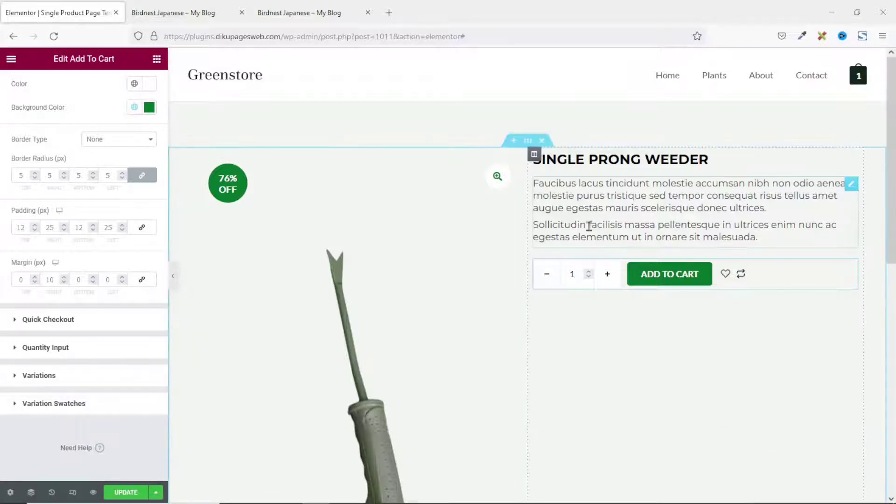
# Place the Product Price widget between the product title and the excerpt.
pyautogui.click(157, 61)
pyautogui.scroll(-5, 42, 303)
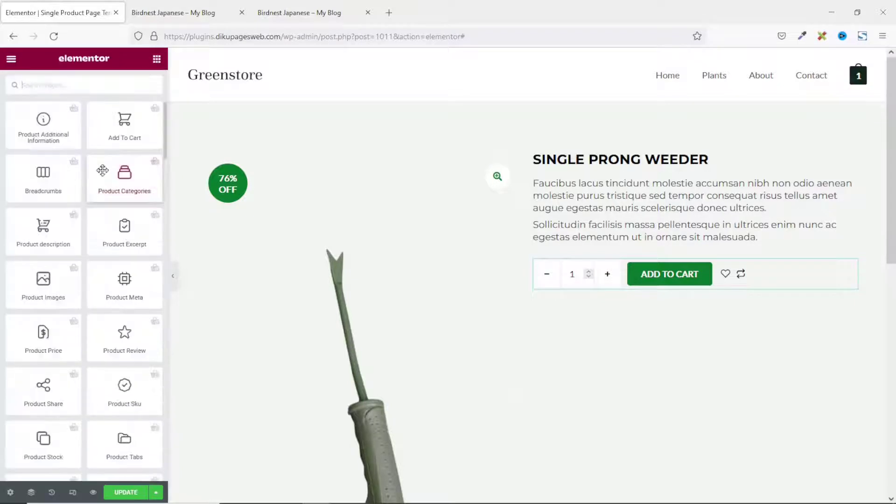
pyautogui.moveTo(40, 335); pyautogui.dragTo(643, 179)
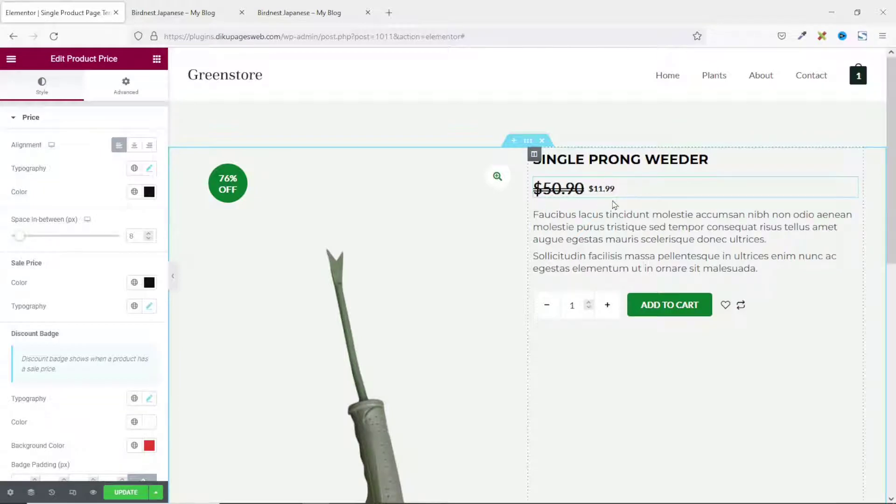
# Set the sale price font size of the Product Price widget to 25 px.
pyautogui.click(150, 307)
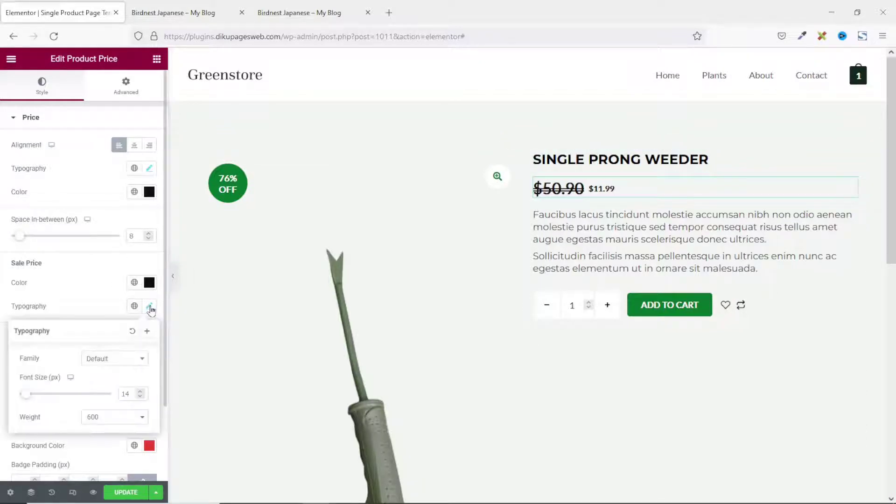
pyautogui.click(140, 392)
pyautogui.click(140, 392)
pyautogui.click(140, 392)
pyautogui.click(140, 392)
pyautogui.click(140, 392)
pyautogui.click(140, 392)
pyautogui.click(140, 392)
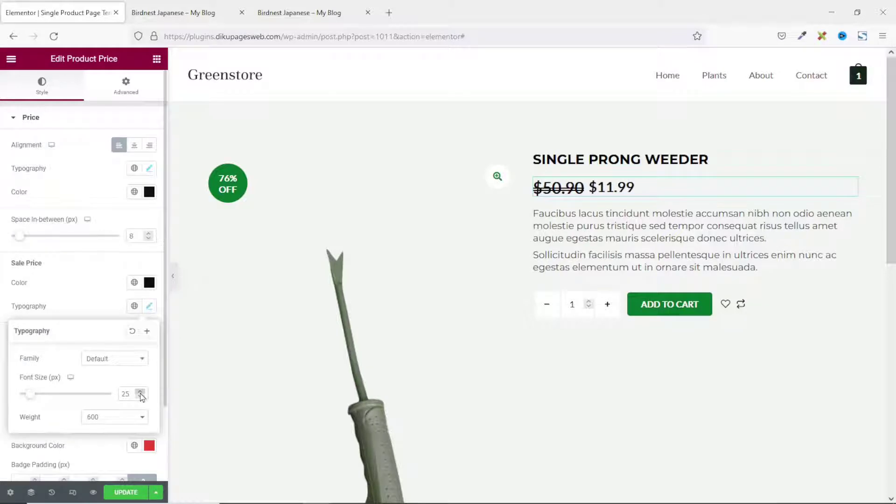
# Set the main price typography of the Product Price widget to a font size of 20 px.
pyautogui.click(150, 169)
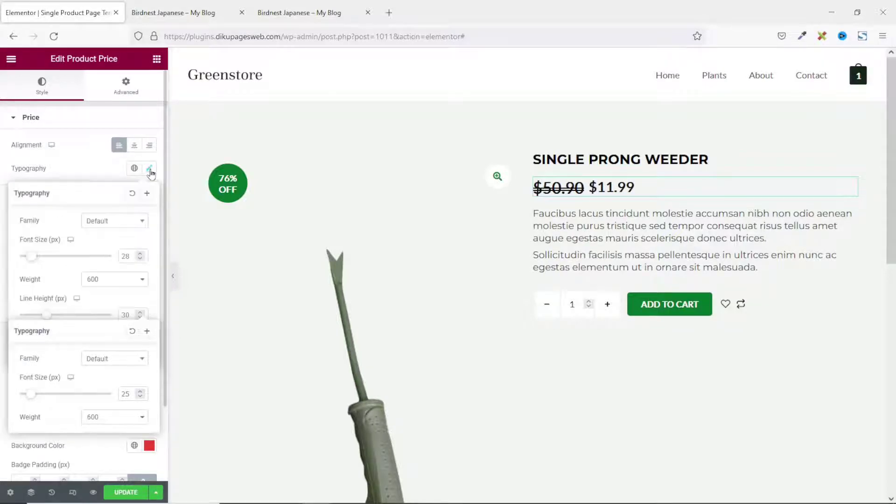
pyautogui.click(140, 260)
pyautogui.click(140, 260)
pyautogui.click(140, 259)
pyautogui.click(140, 260)
pyautogui.click(140, 260)
pyautogui.click(140, 260)
pyautogui.click(140, 260)
pyautogui.click(140, 259)
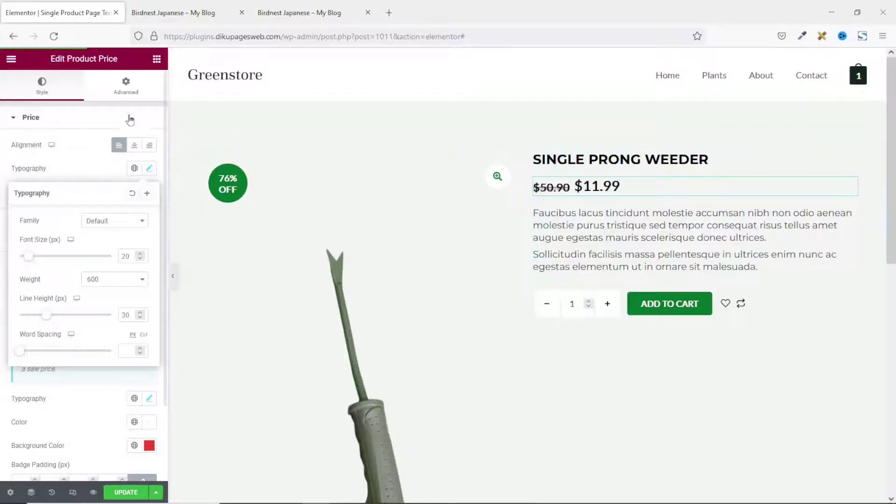
# Place the Product Categories widget below the Add To Cart widget, and the Product Sku widget beneath the categories.
pyautogui.click(156, 59)
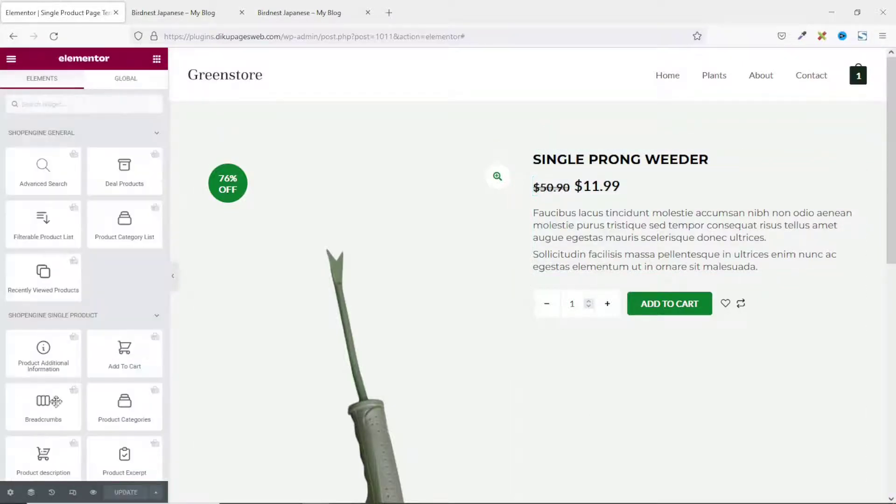
pyautogui.scroll(-2, 115, 358)
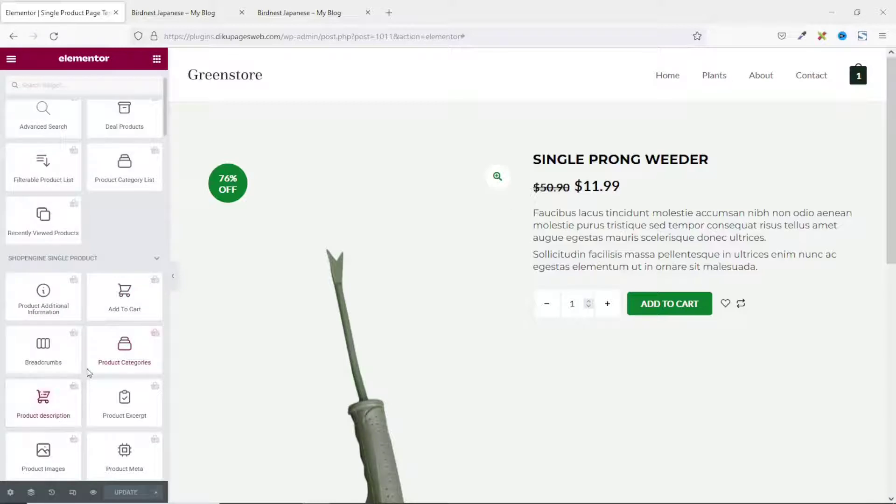
pyautogui.moveTo(116, 347); pyautogui.dragTo(687, 312)
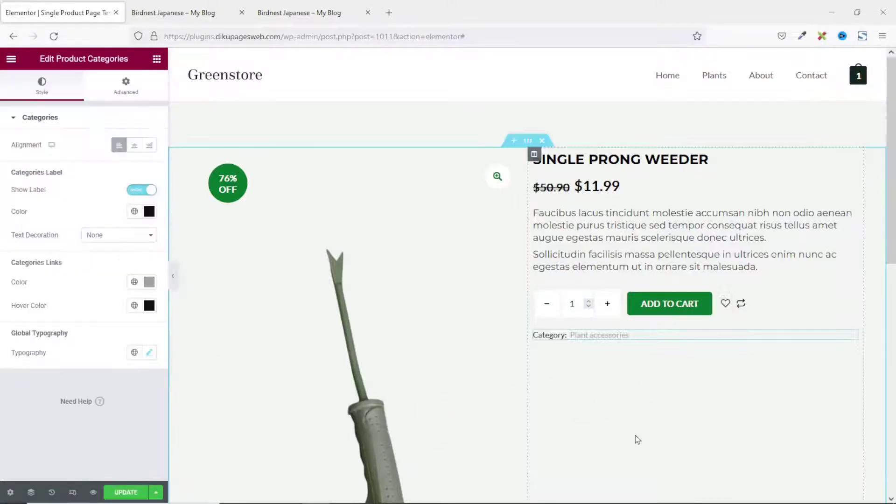
pyautogui.click(156, 59)
pyautogui.scroll(-5, 46, 332)
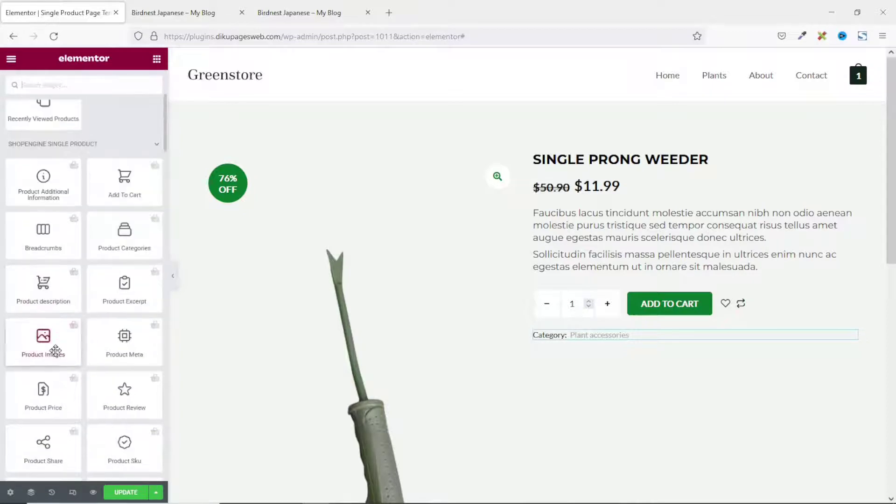
pyautogui.scroll(-2, 54, 351)
pyautogui.moveTo(124, 330); pyautogui.dragTo(618, 338)
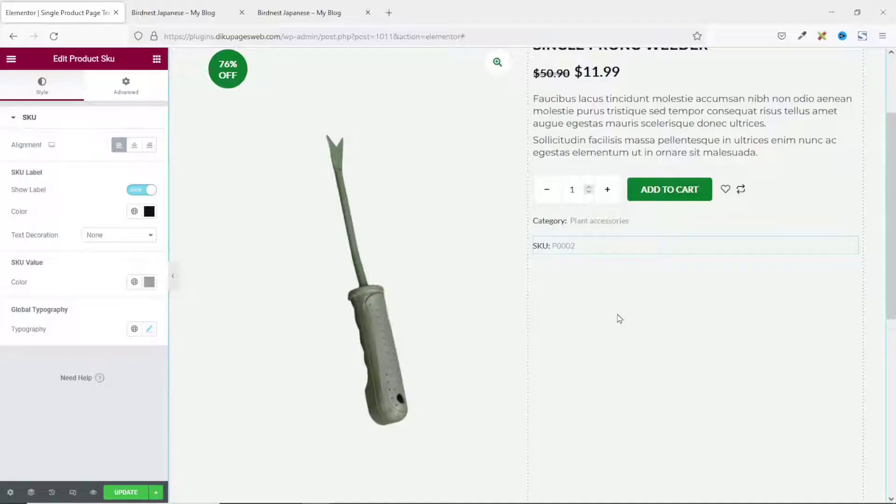
# Add a new single-column section below the section holding the product image and details.
pyautogui.scroll(-5, 620, 319)
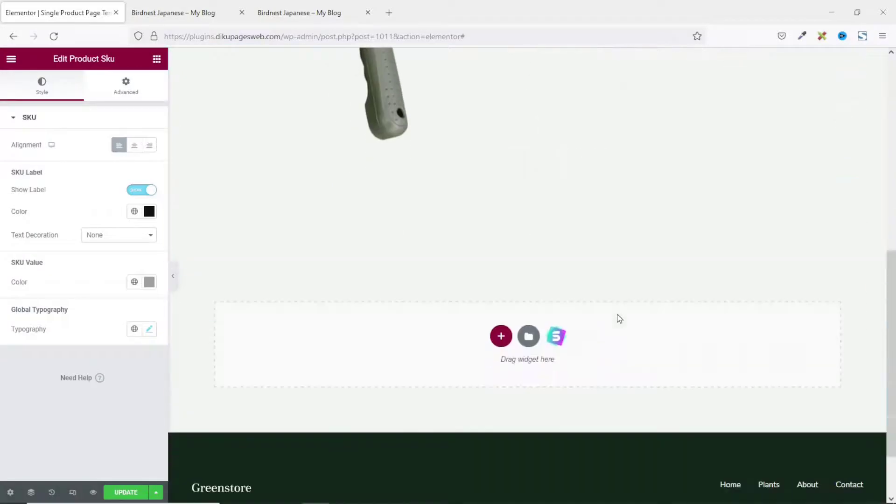
pyautogui.click(496, 342)
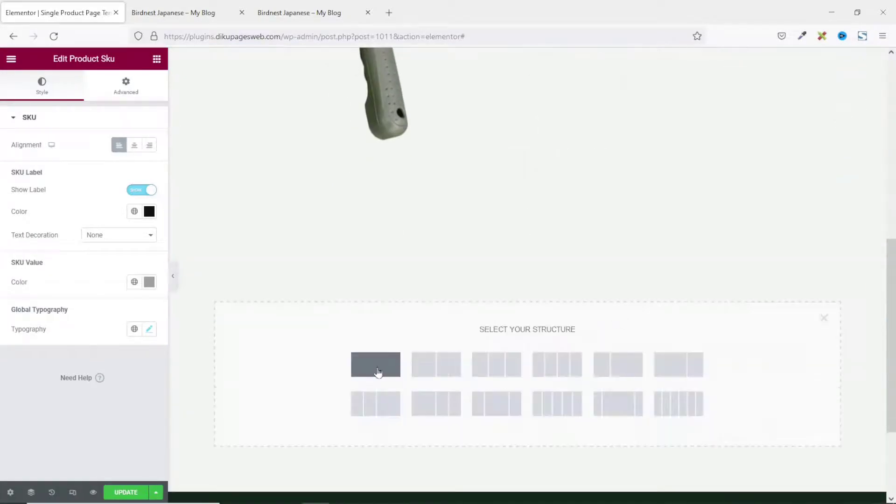
pyautogui.click(379, 372)
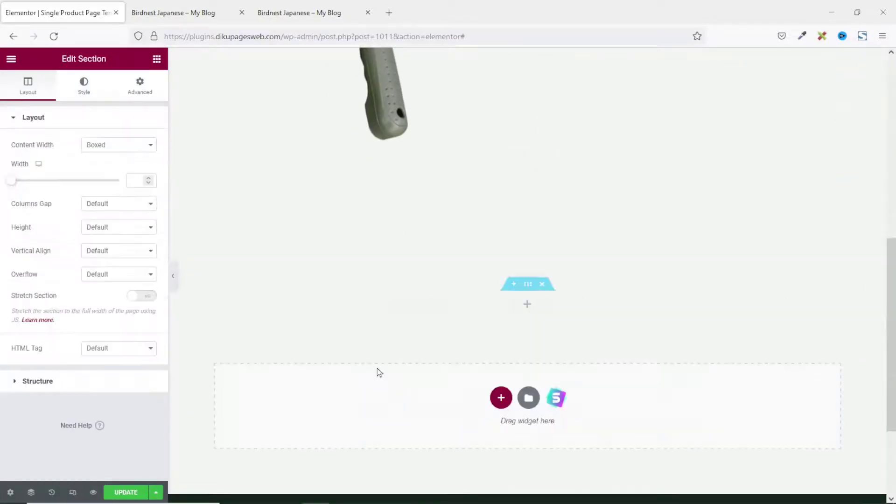
# Place the Product description widget in the new single-column section.
pyautogui.click(158, 60)
pyautogui.scroll(-4, 84, 280)
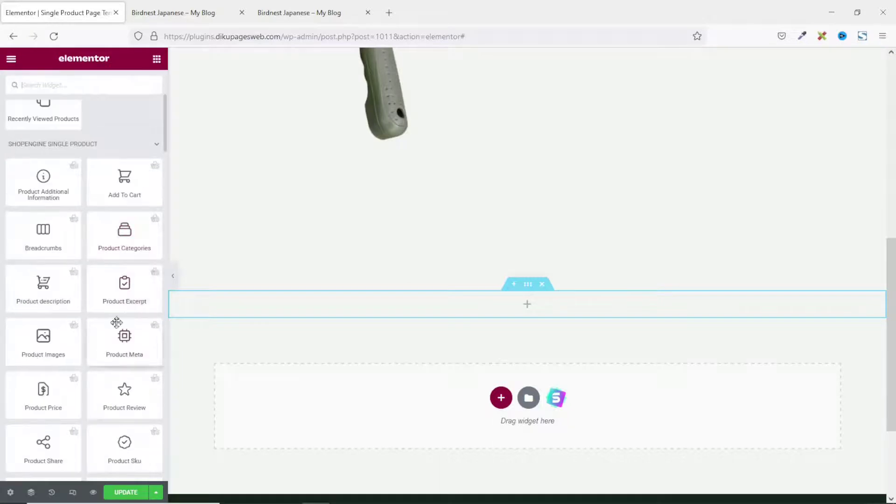
pyautogui.moveTo(41, 286); pyautogui.dragTo(359, 308)
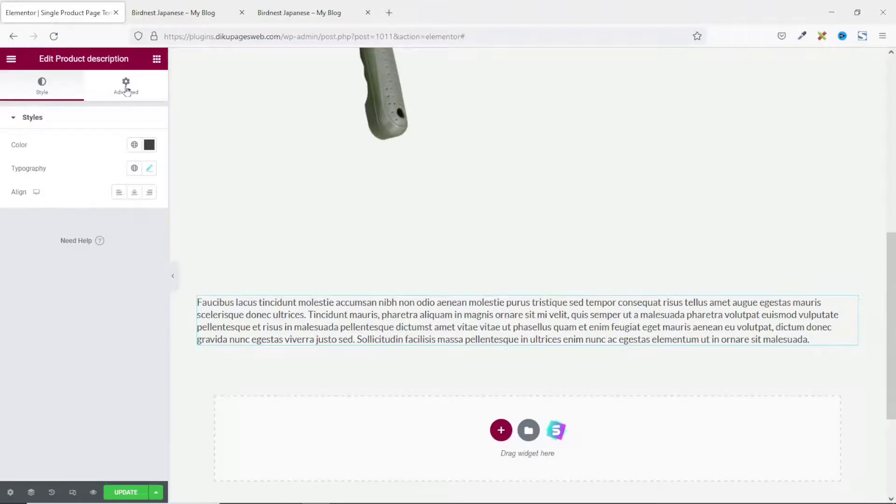
# Place the Product Tabs widget below the description text, and delete the standalone Product description widget.
pyautogui.click(157, 60)
pyautogui.scroll(-5, 98, 310)
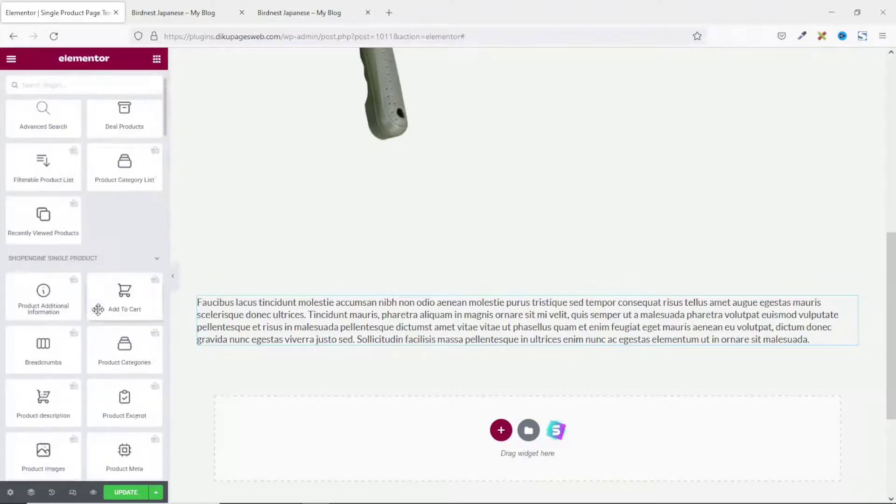
pyautogui.scroll(-2, 100, 316)
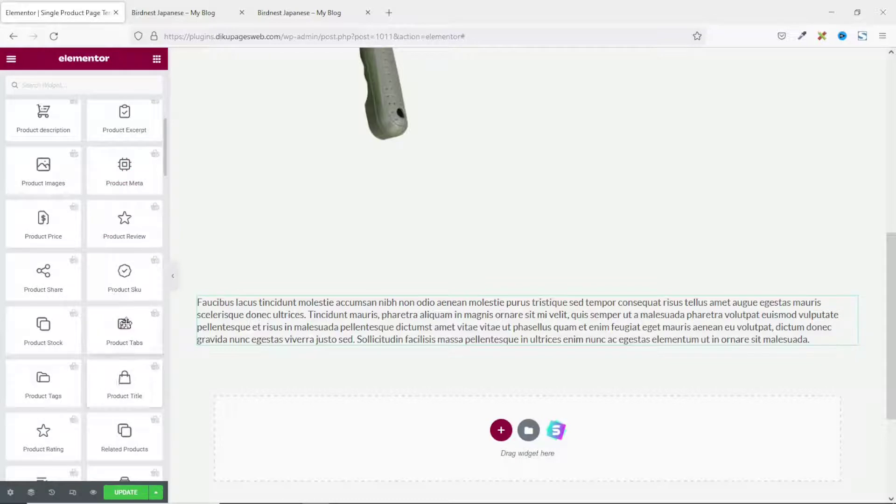
pyautogui.moveTo(122, 326); pyautogui.dragTo(355, 332)
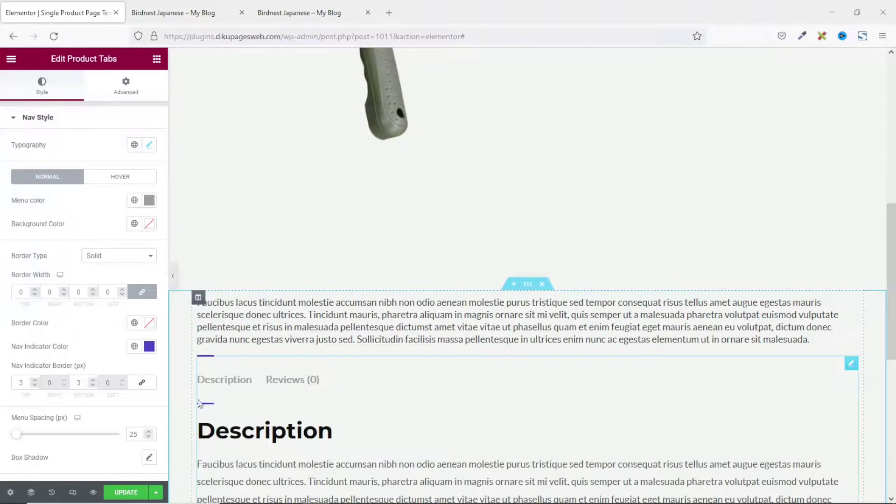
pyautogui.rightClick(407, 321)
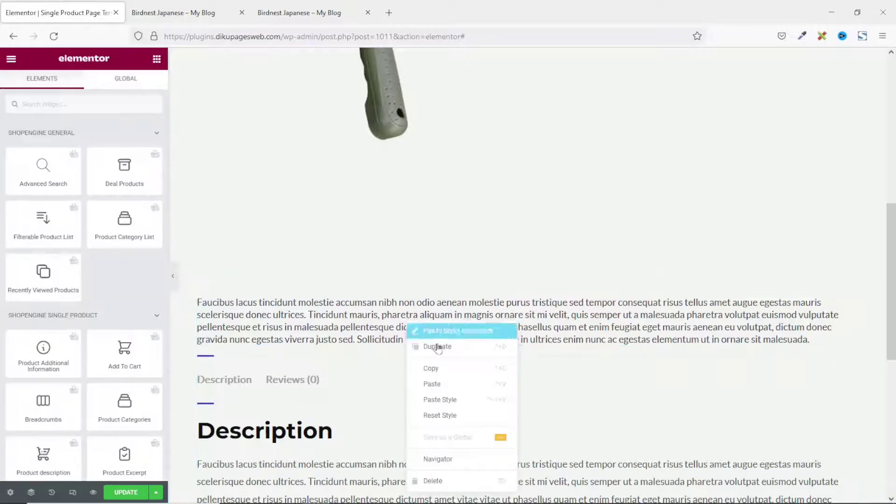
pyautogui.click(441, 481)
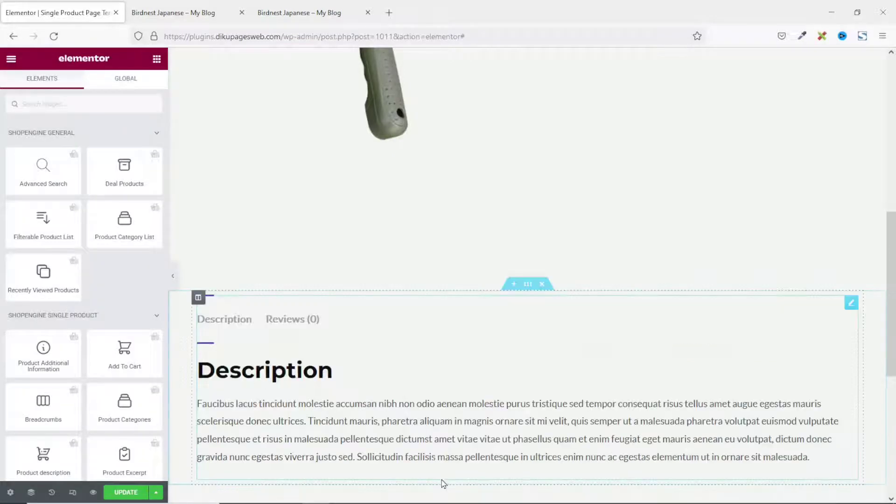
# Set the Product Tabs menu color to Theme Color 3 and the nav indicator color to Theme Color 2.
pyautogui.click(287, 367)
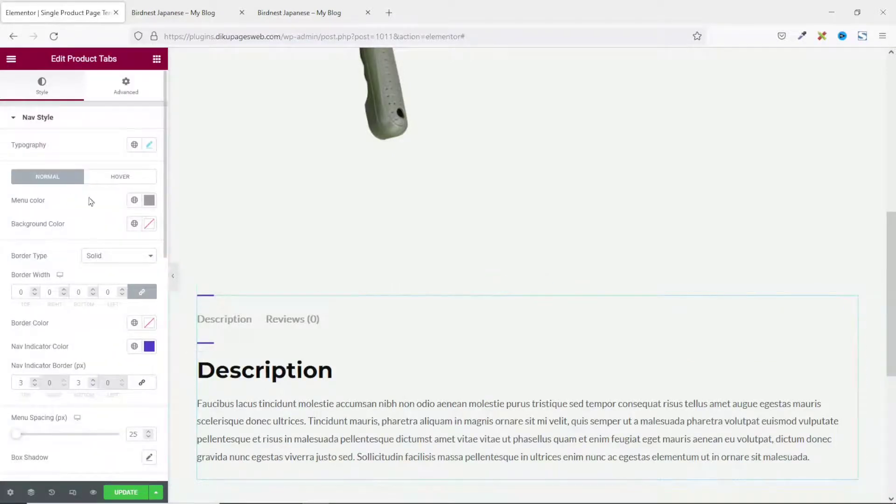
pyautogui.click(136, 207)
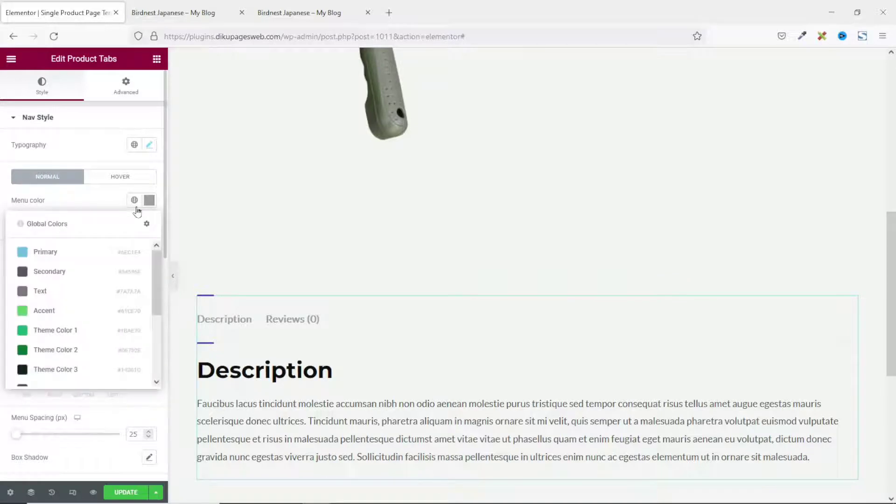
pyautogui.click(55, 370)
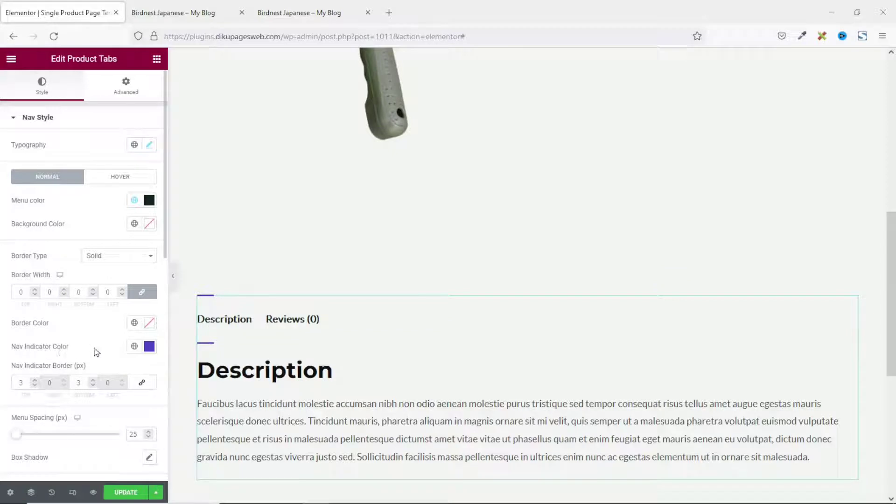
pyautogui.click(135, 347)
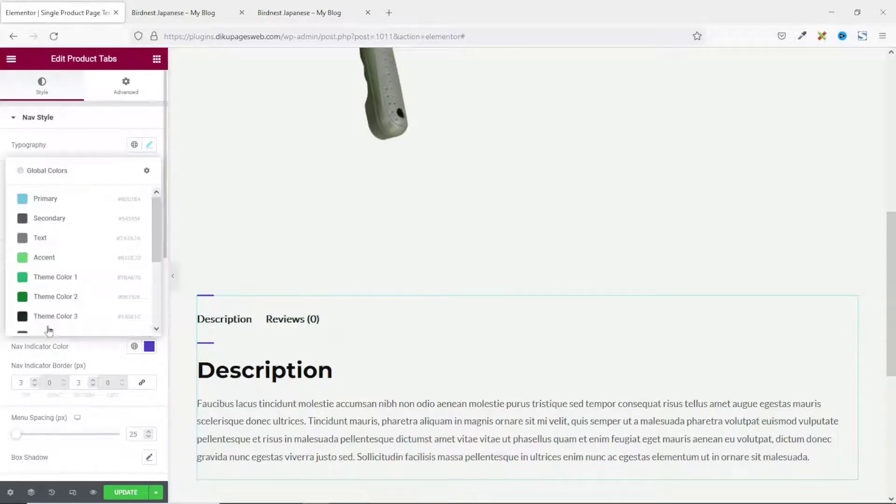
pyautogui.click(60, 297)
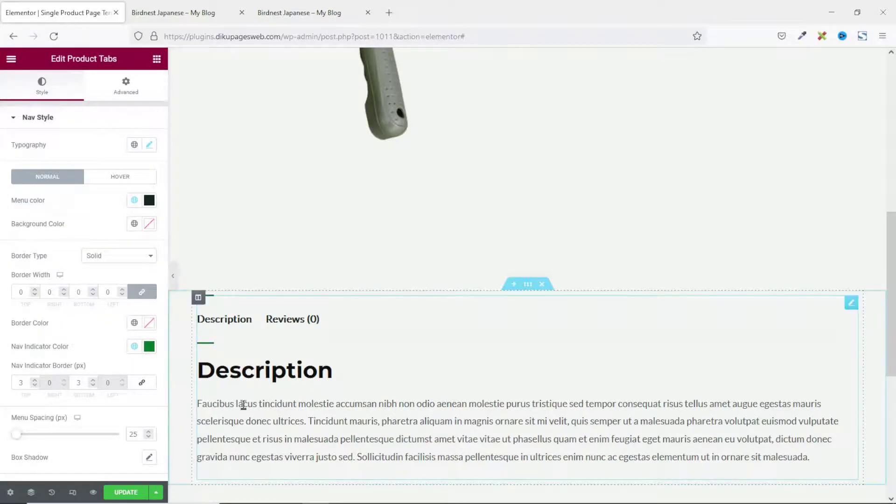
# Show the Reviews tab and give its submit button a Theme Color 2 background and border type None.
pyautogui.scroll(-1, 243, 408)
pyautogui.scroll(-5, 82, 356)
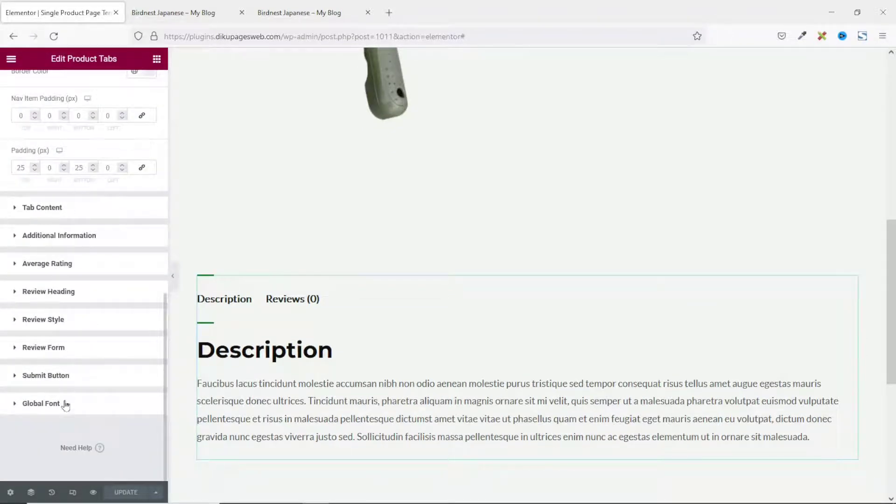
pyautogui.scroll(-3, 231, 323)
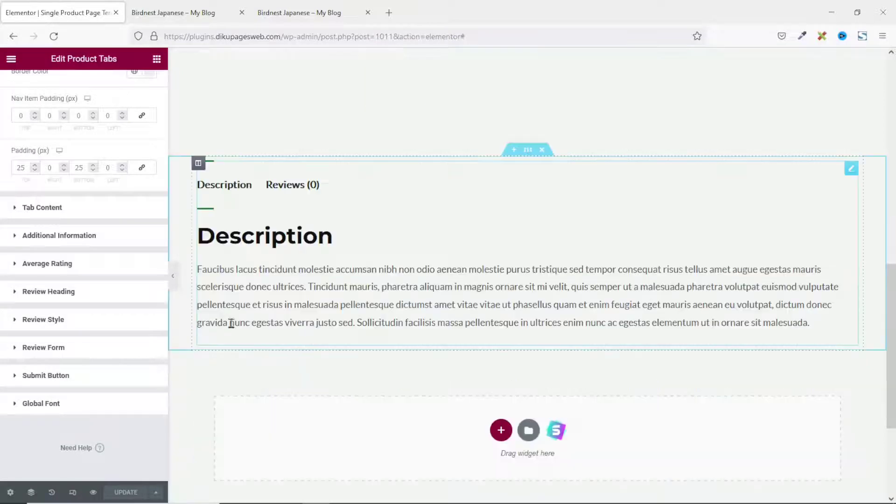
pyautogui.click(291, 189)
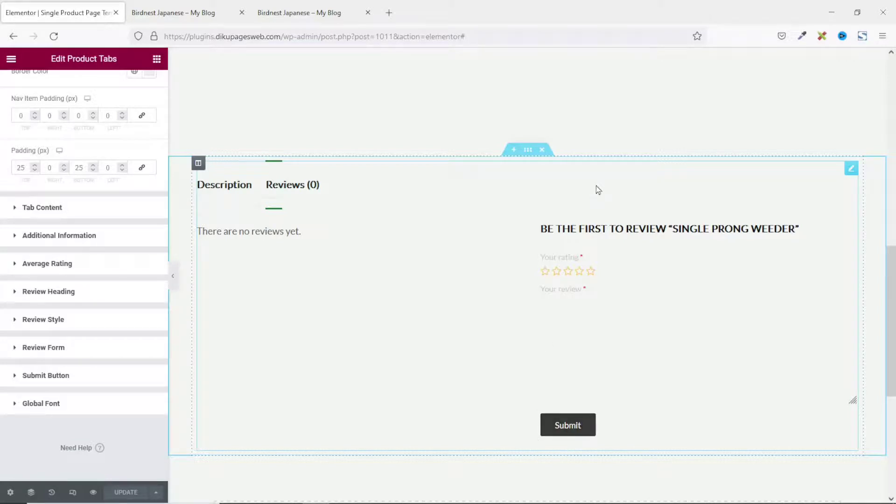
pyautogui.click(35, 376)
pyautogui.click(134, 328)
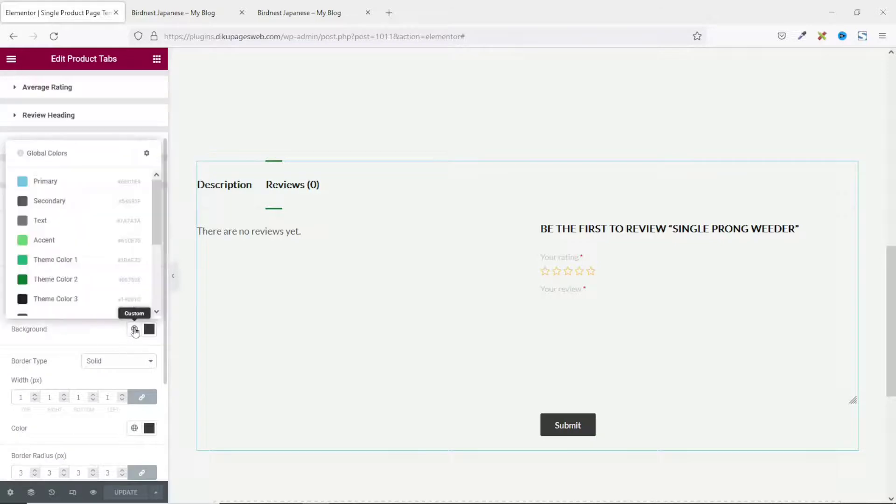
pyautogui.click(64, 282)
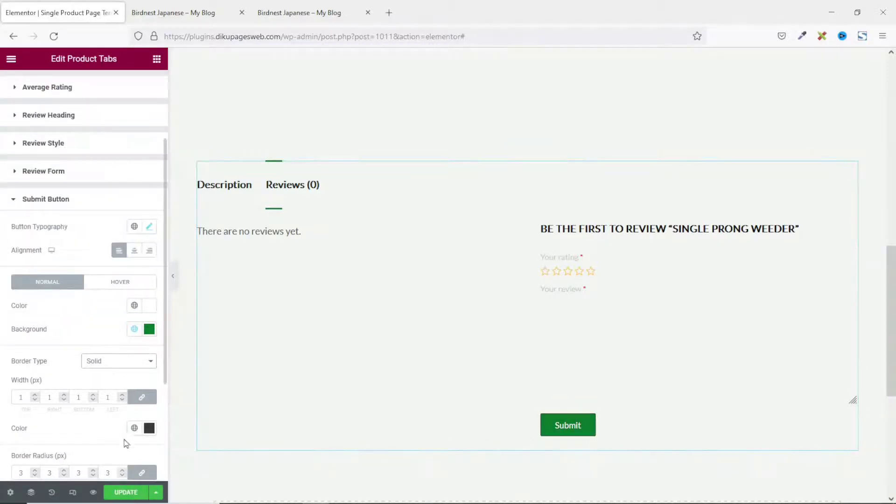
pyautogui.click(112, 360)
pyautogui.click(102, 379)
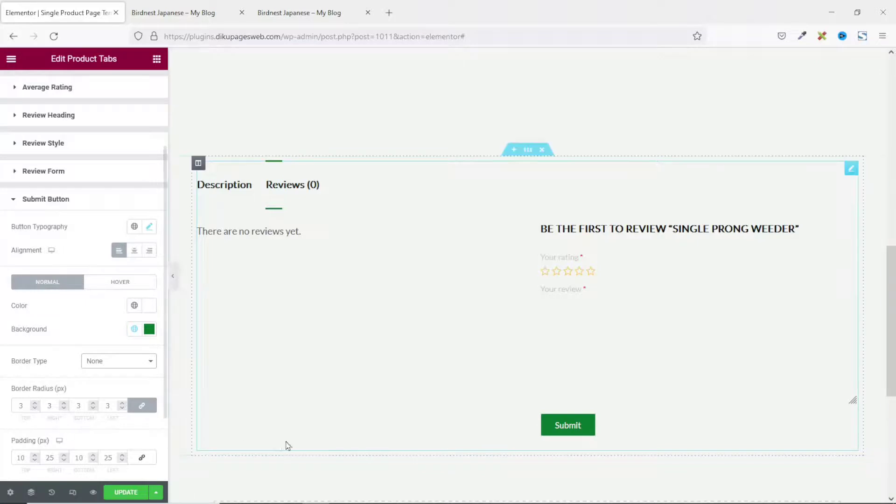
# Place the Related Products widget in a new section below the product tabs.
pyautogui.scroll(-3, 318, 413)
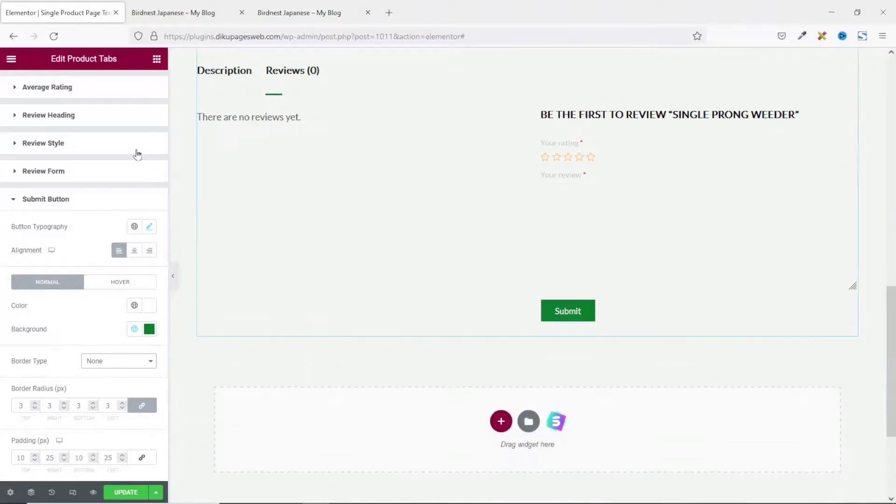
pyautogui.click(157, 58)
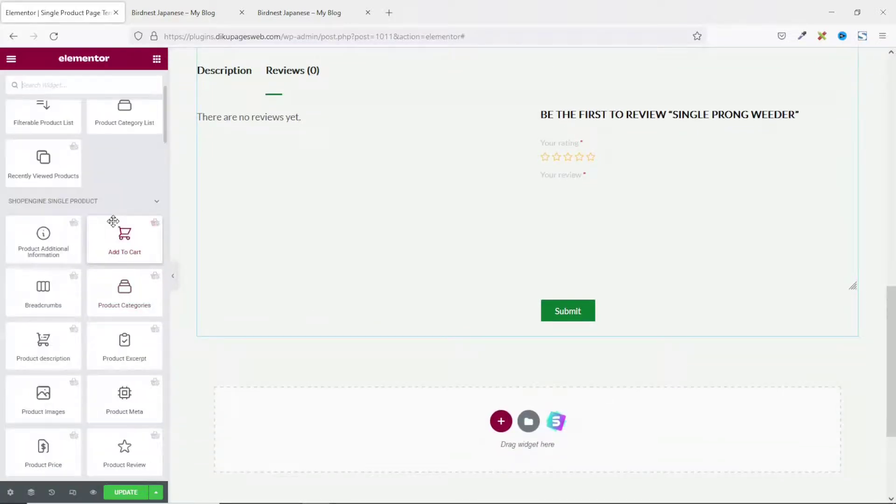
pyautogui.scroll(-7, 113, 226)
pyautogui.scroll(-1, 178, 374)
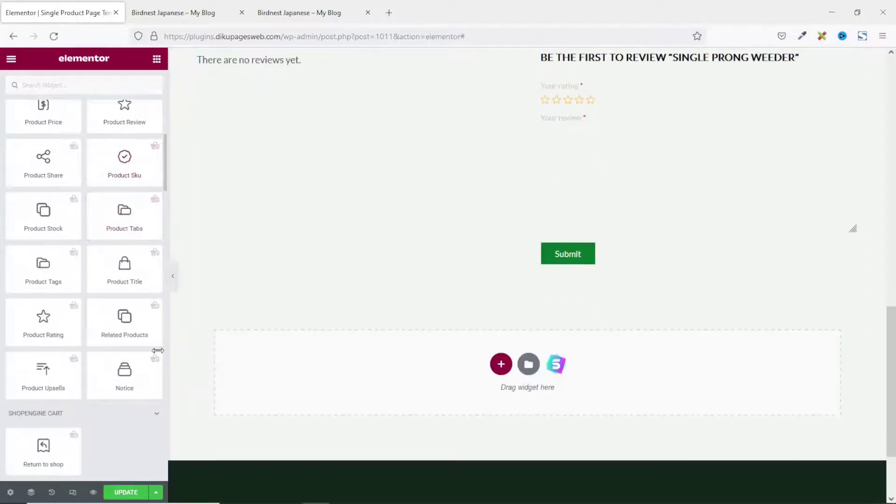
pyautogui.moveTo(114, 322); pyautogui.dragTo(410, 362)
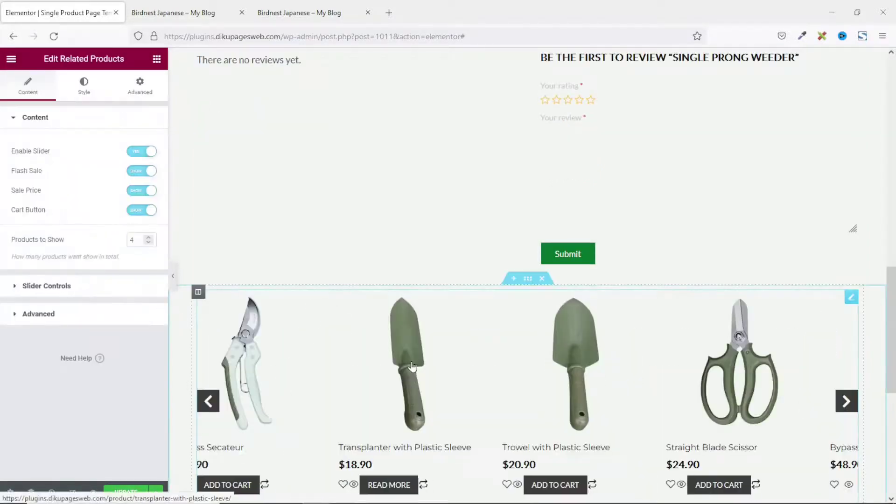
pyautogui.scroll(-1, 729, 367)
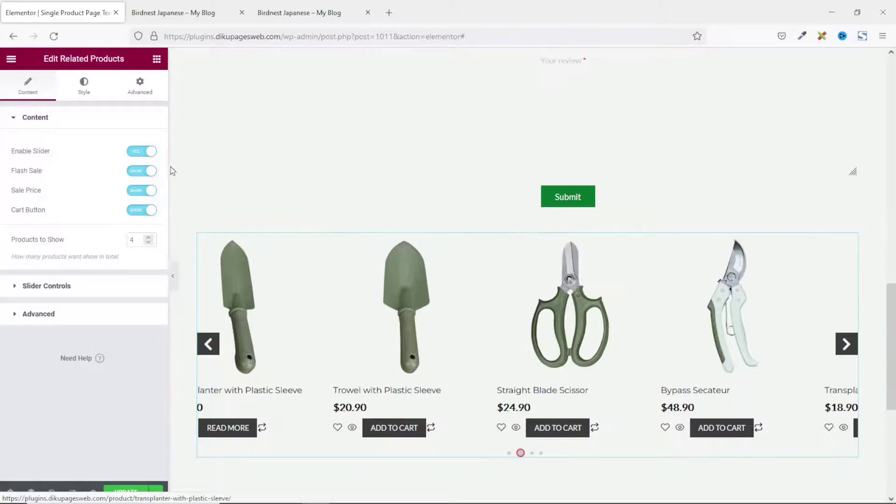
# Disable the slider in the Related Products widget and set it to show 4 products in 4 columns.
pyautogui.click(139, 153)
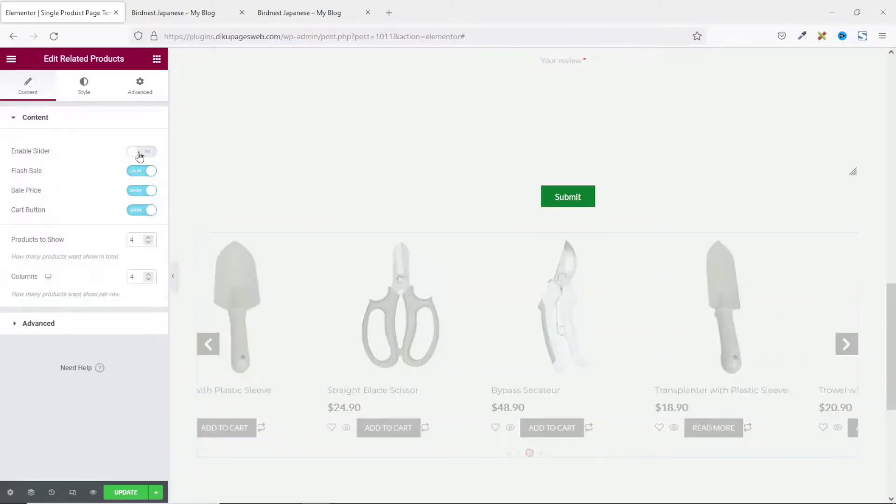
pyautogui.click(149, 243)
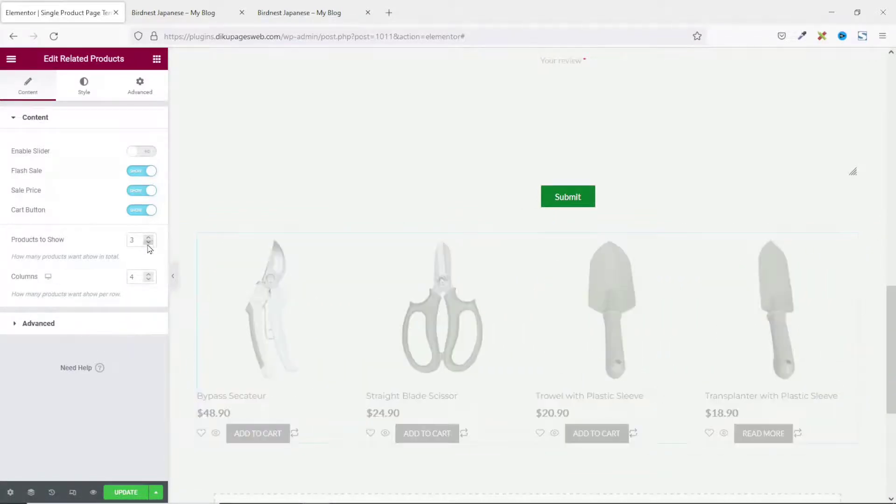
pyautogui.click(149, 280)
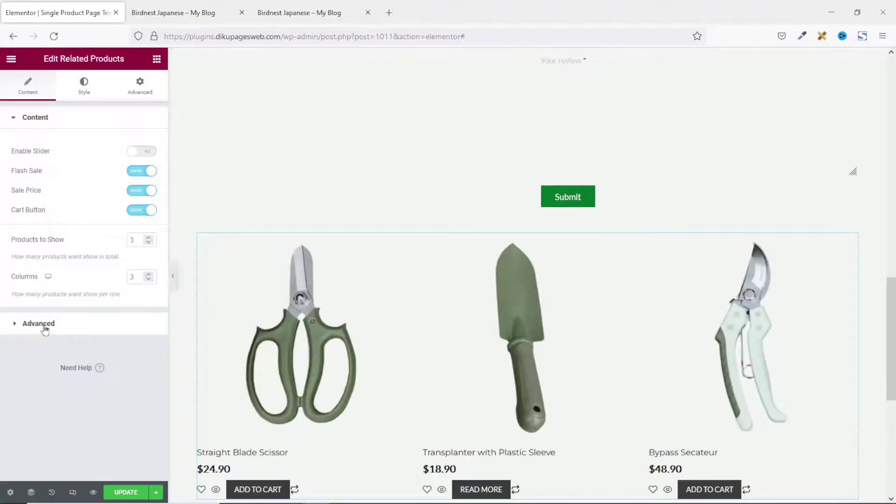
pyautogui.click(149, 274)
pyautogui.click(149, 237)
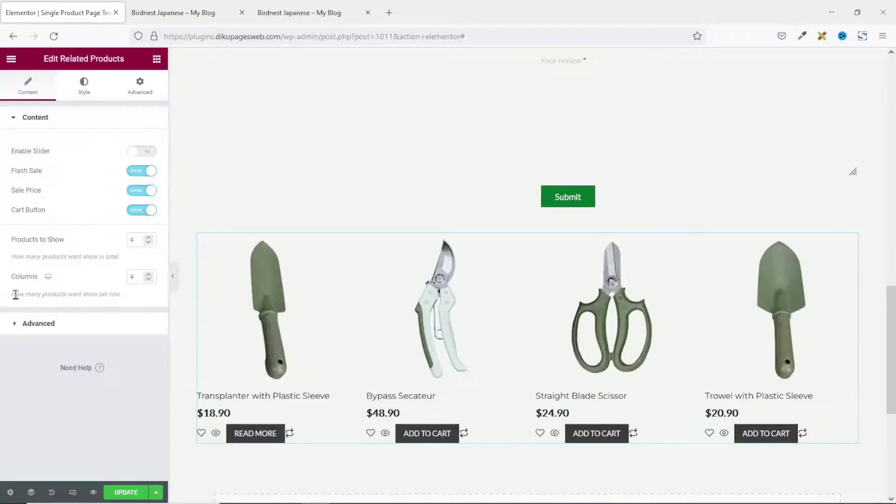
# Order the related products by Popularity, keeping the DESC order.
pyautogui.click(39, 325)
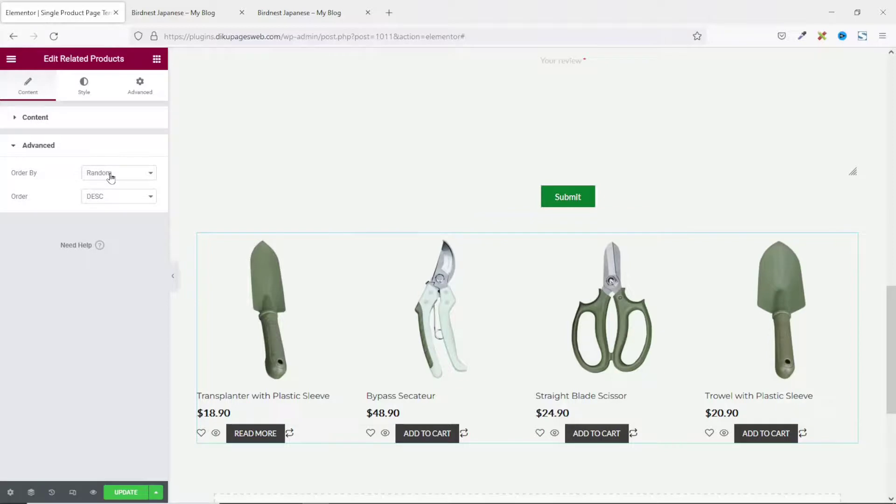
pyautogui.click(128, 174)
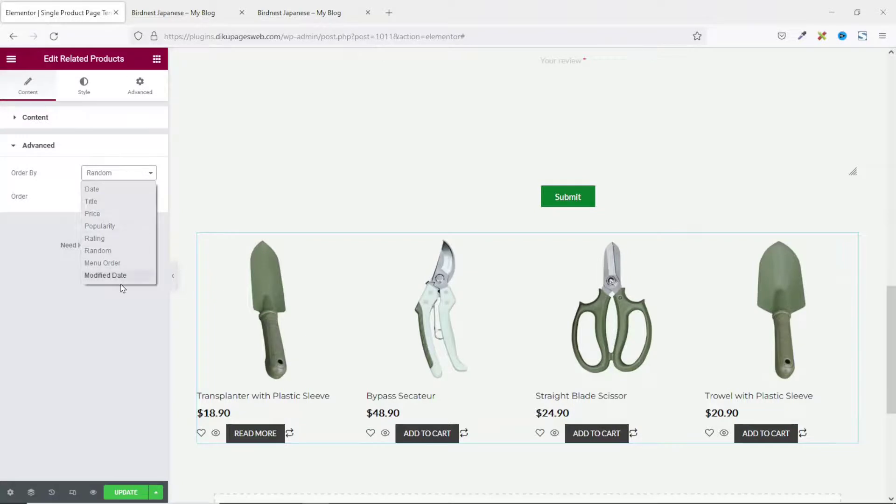
pyautogui.click(121, 228)
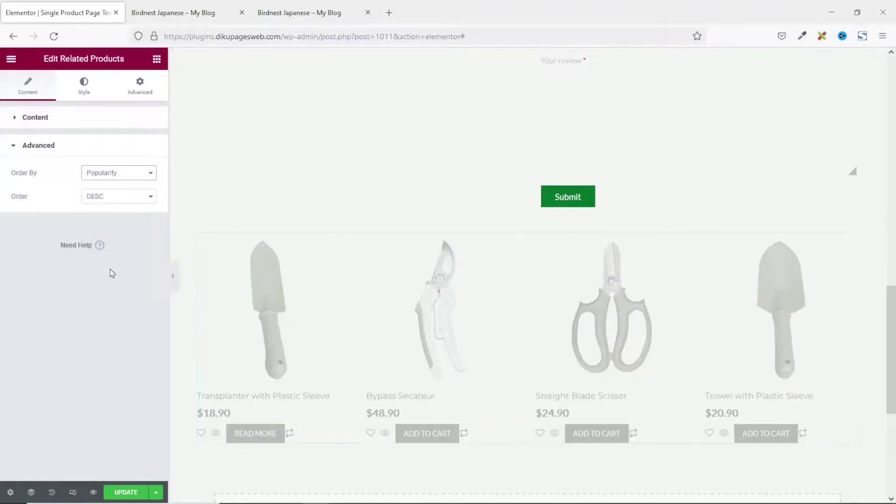
pyautogui.click(112, 200)
pyautogui.click(123, 312)
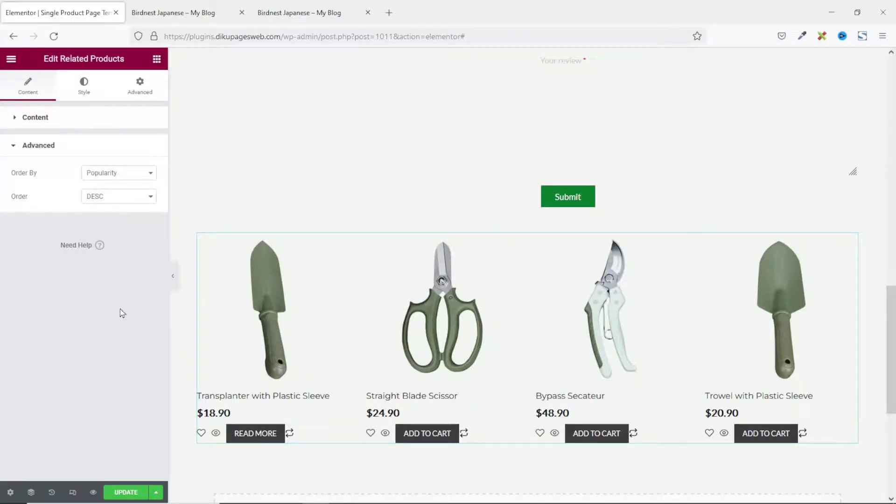
# Center the text of the related product items and give their add-to-cart buttons the green global background color.
pyautogui.click(86, 95)
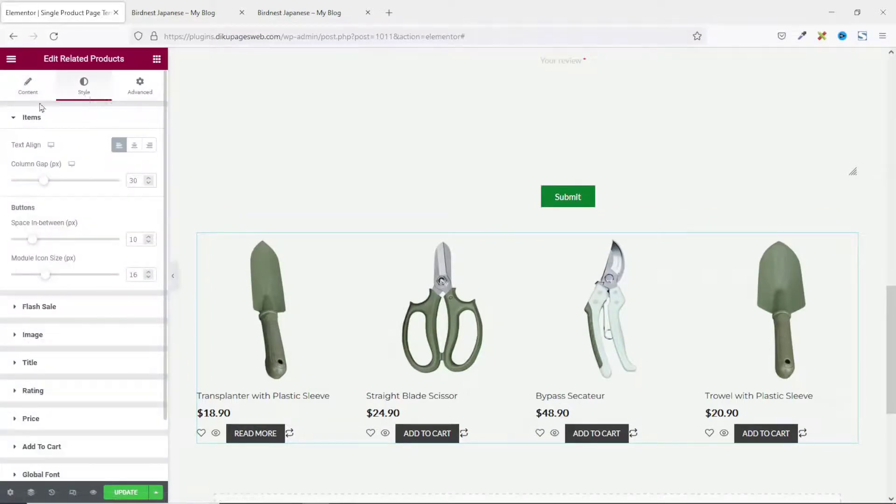
pyautogui.click(134, 145)
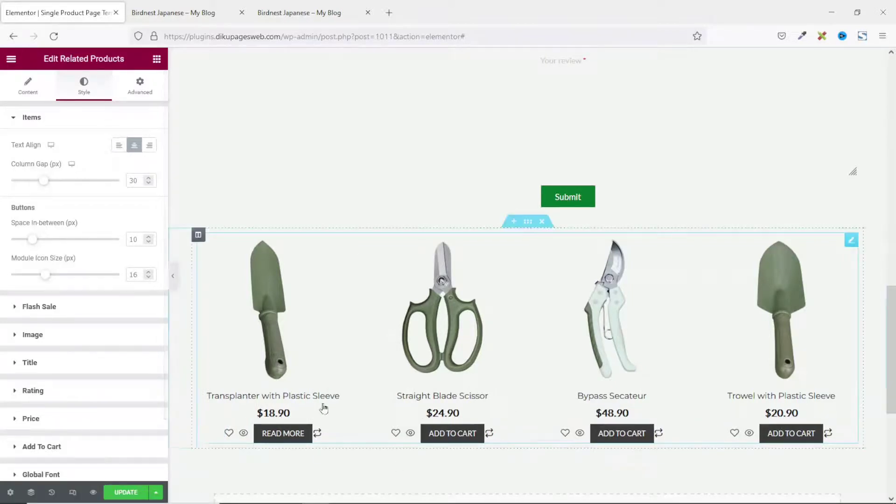
pyautogui.click(37, 447)
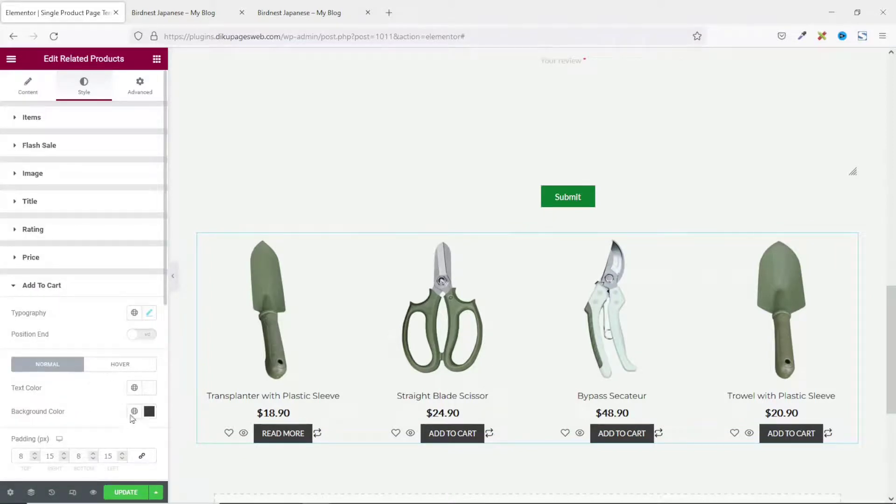
pyautogui.click(134, 411)
pyautogui.click(45, 365)
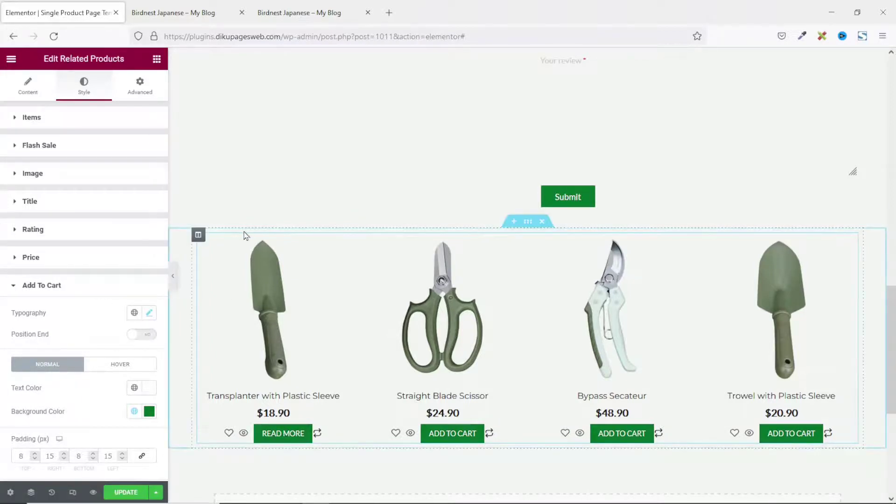
pyautogui.click(344, 364)
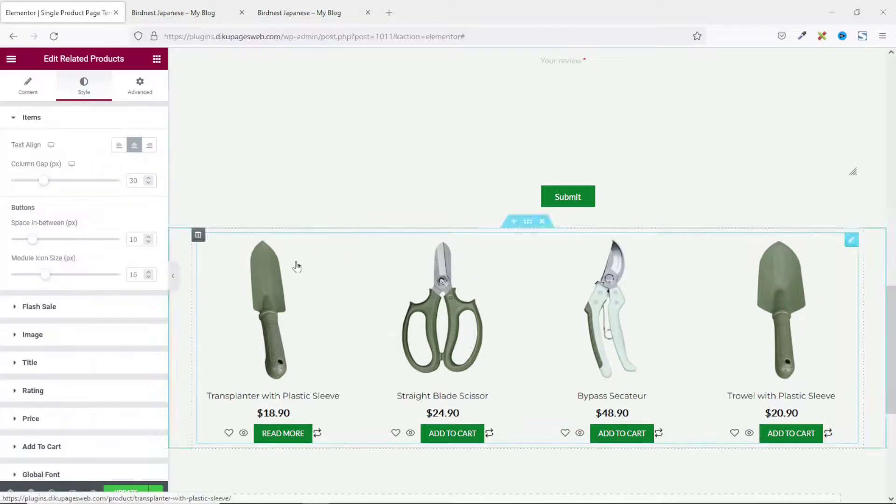
# Place a Heading widget above the related products and set its title to "Related products".
pyautogui.click(158, 62)
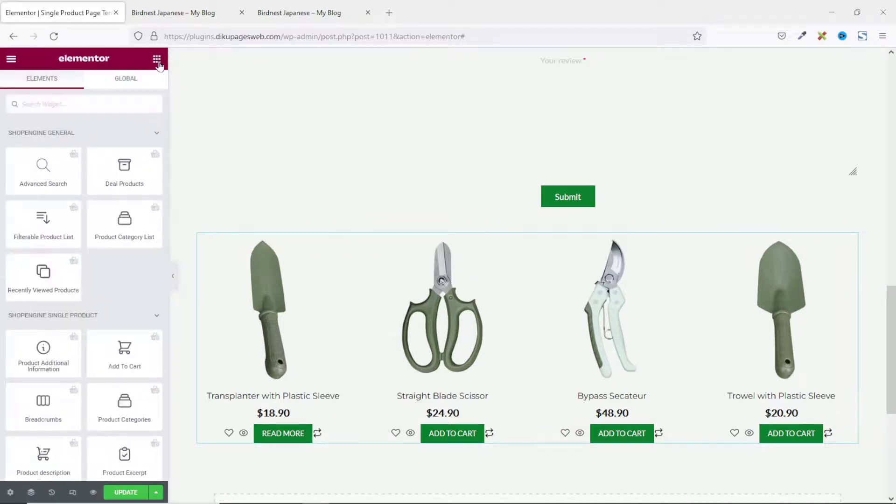
pyautogui.write('title')
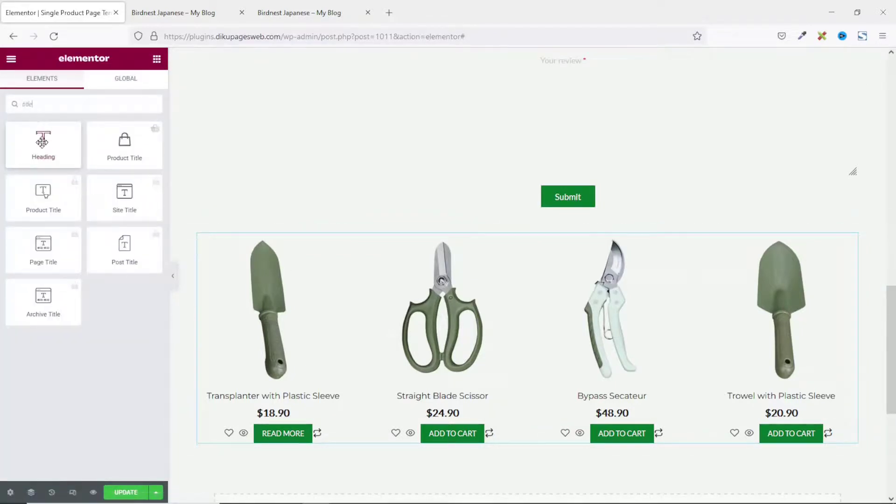
pyautogui.moveTo(42, 145); pyautogui.dragTo(299, 243)
pyautogui.write('Relat')
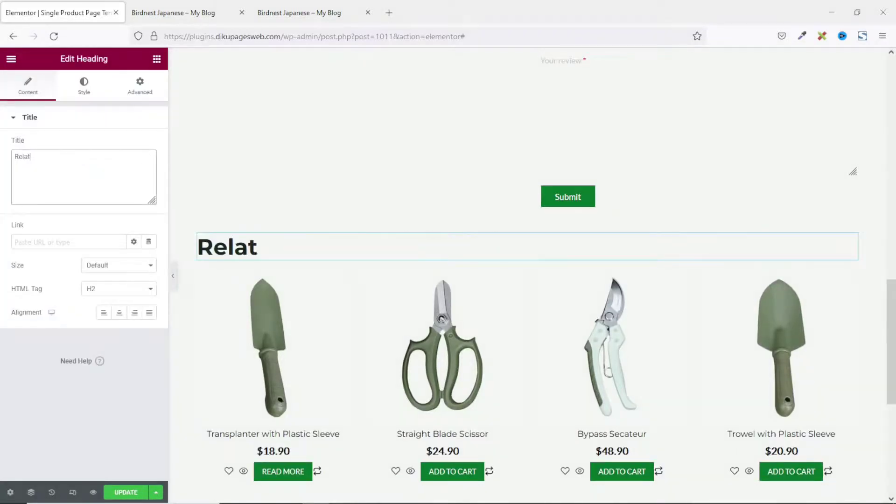
pyautogui.write('ed products')
pyautogui.scroll(-4, 574, 389)
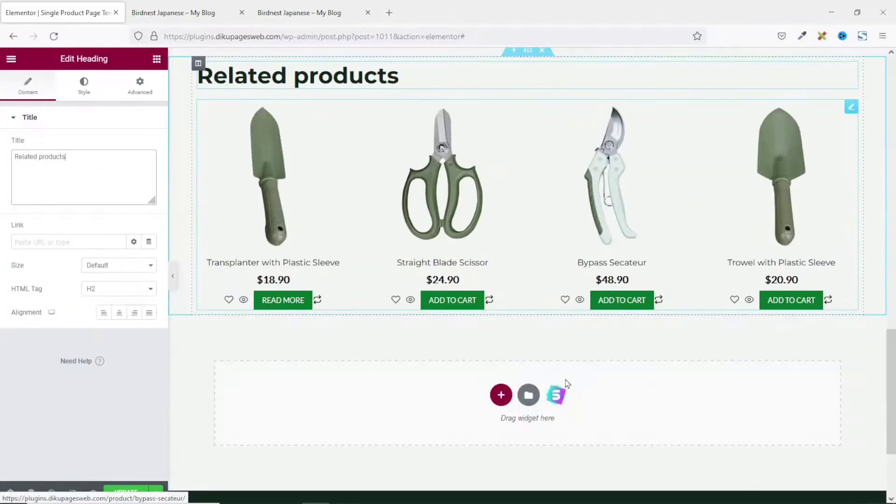
# Show the Description tab in the product tabs and narrow the product image column to about 36% width.
pyautogui.scroll(10, 574, 389)
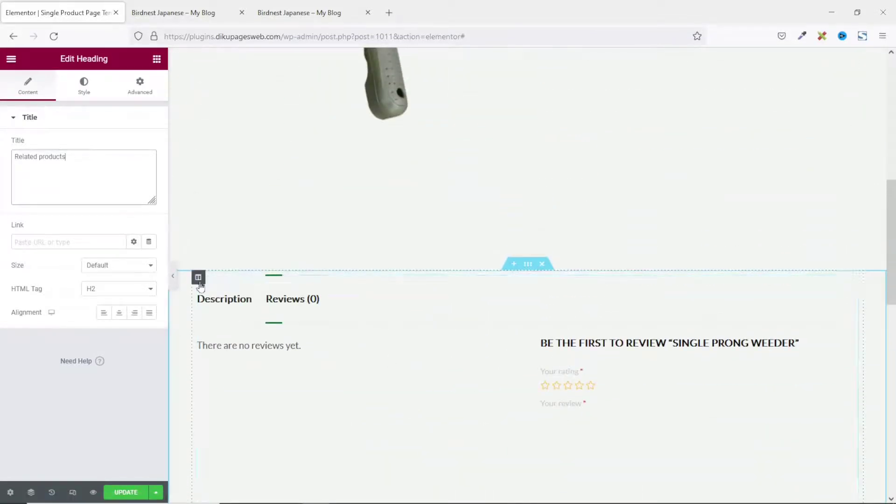
pyautogui.click(220, 301)
pyautogui.scroll(8, 472, 397)
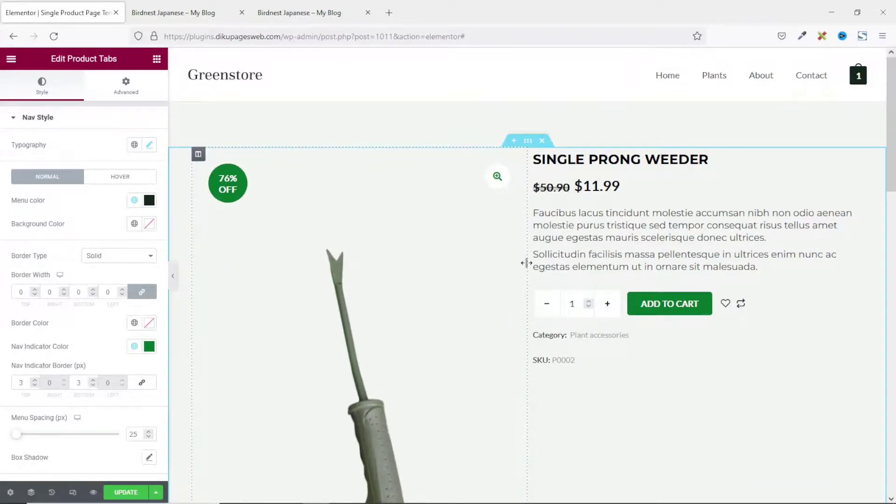
pyautogui.moveTo(527, 263); pyautogui.dragTo(434, 274)
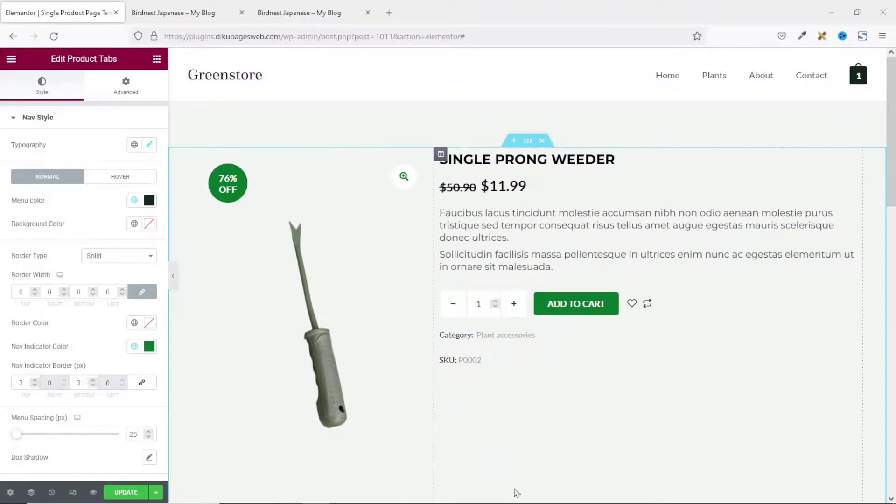
pyautogui.scroll(-3, 561, 439)
pyautogui.scroll(3, 575, 429)
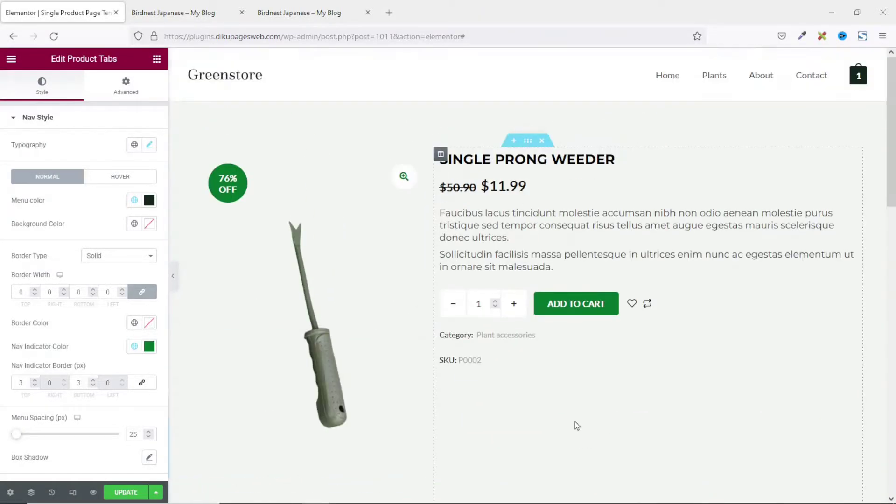
# Try placing the product image column after the product details column, and move it back in front.
pyautogui.moveTo(198, 153); pyautogui.dragTo(671, 175)
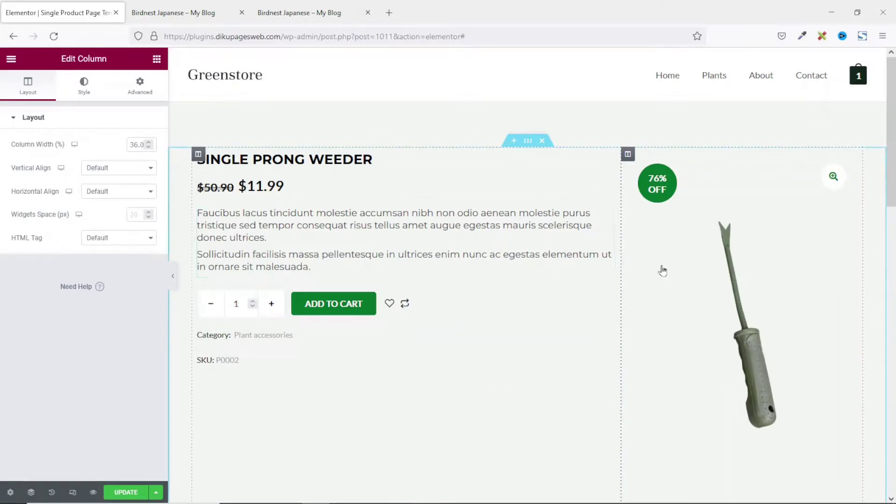
pyautogui.moveTo(627, 154); pyautogui.dragTo(217, 174)
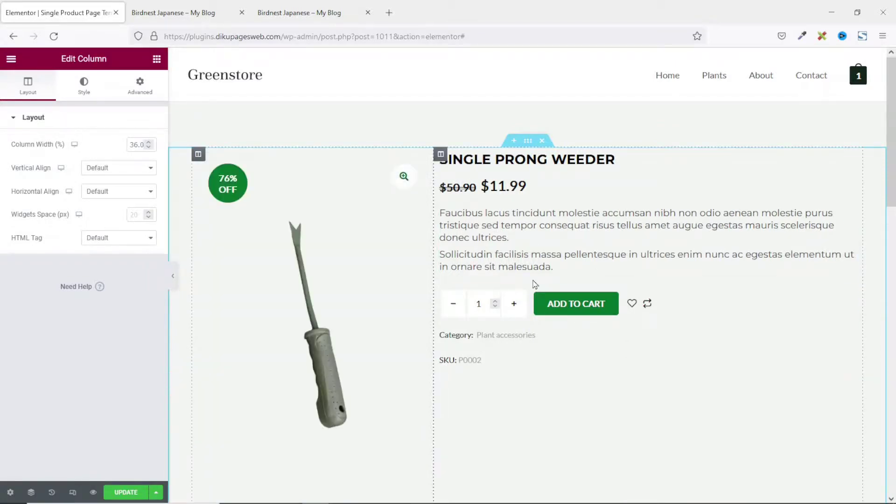
pyautogui.scroll(-5, 652, 182)
pyautogui.scroll(5, 653, 110)
# Check the tabs and related products sections of the template and save the template update.
pyautogui.scroll(-7, 652, 120)
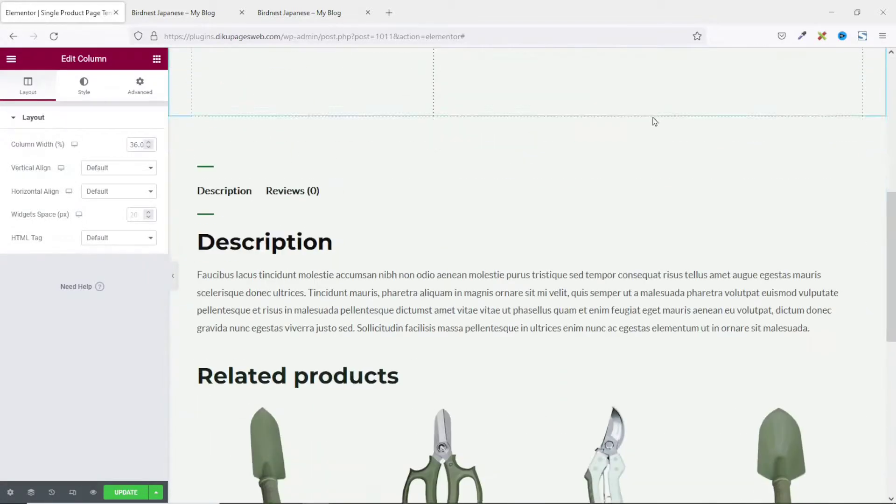
pyautogui.scroll(-5, 651, 139)
pyautogui.scroll(6, 651, 143)
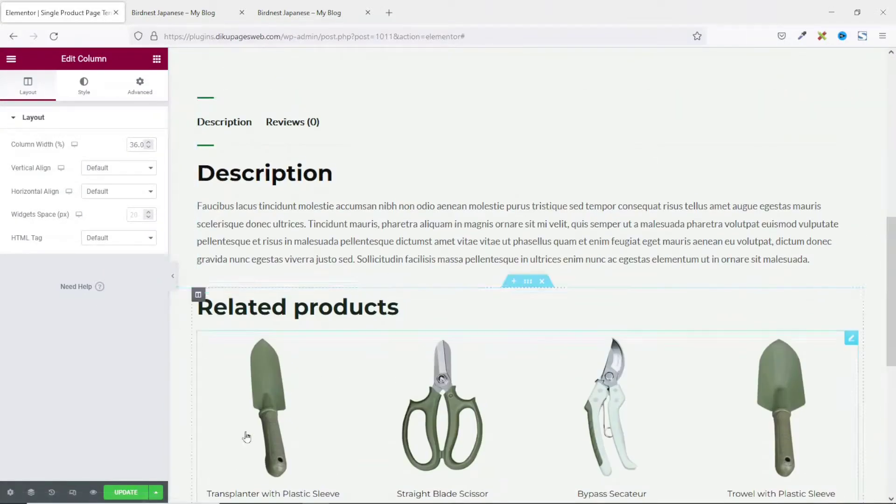
pyautogui.click(130, 495)
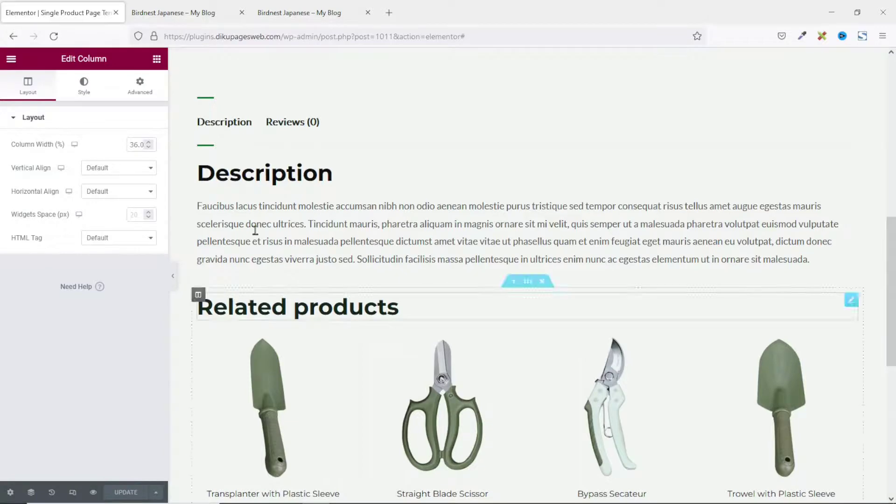
# Switch to the live Birdnest Japanese product page, reload it and examine its layout from header to footer.
pyautogui.click(286, 15)
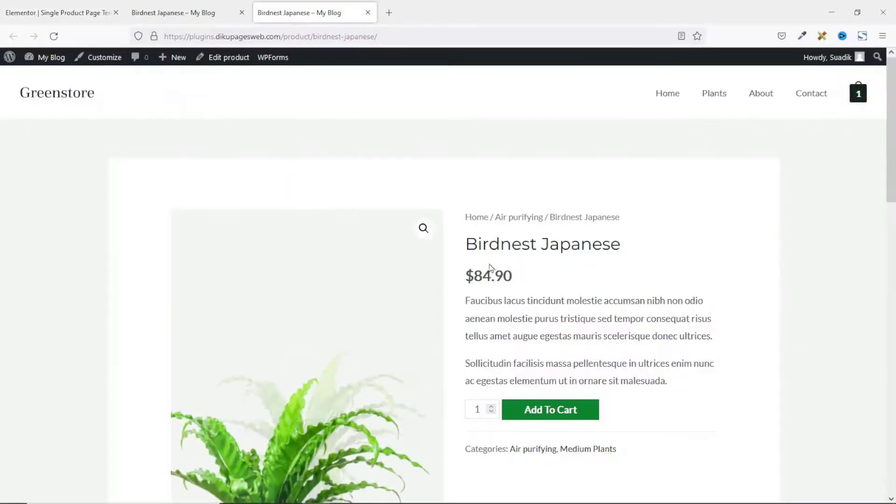
pyautogui.scroll(-4, 685, 360)
pyautogui.scroll(-10, 684, 360)
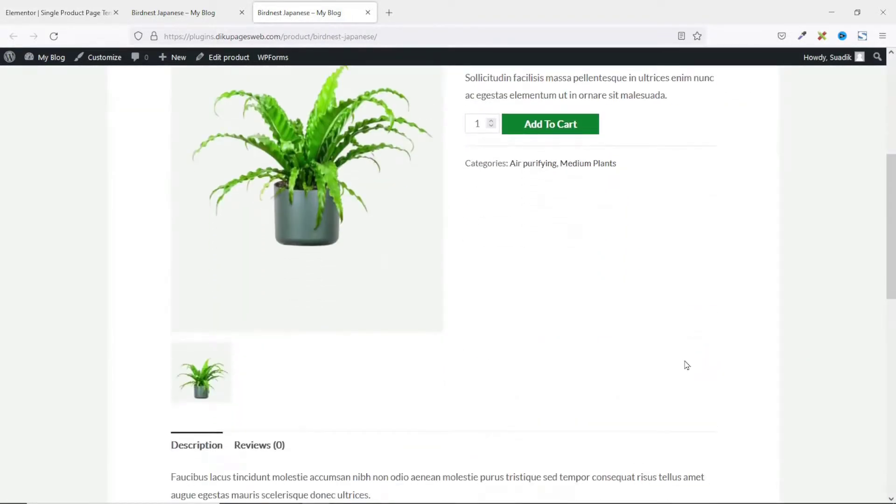
pyautogui.scroll(15, 684, 364)
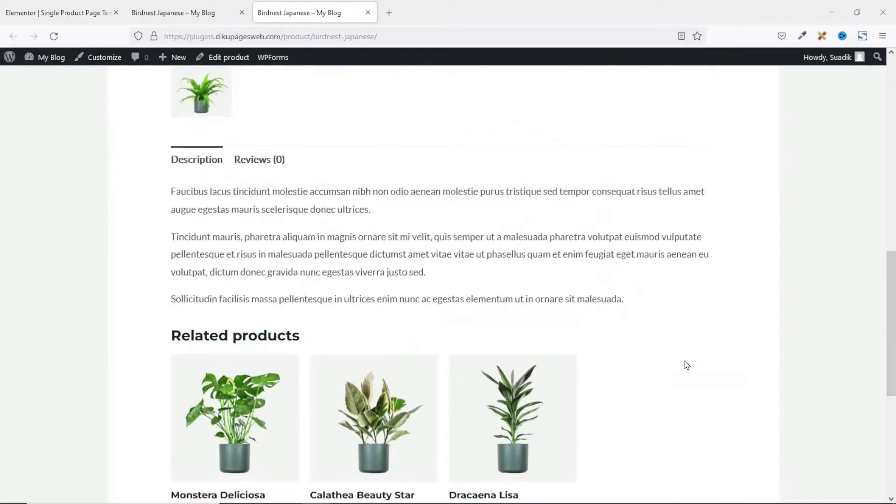
pyautogui.click(54, 42)
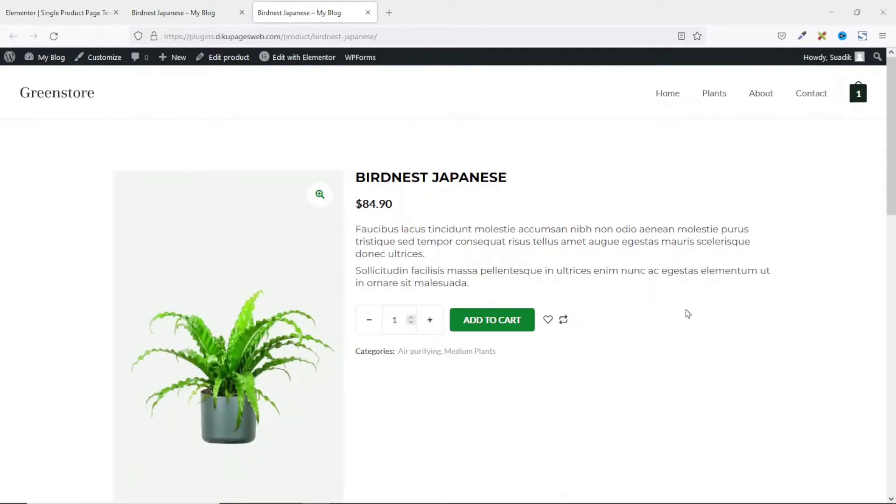
pyautogui.scroll(-10, 688, 314)
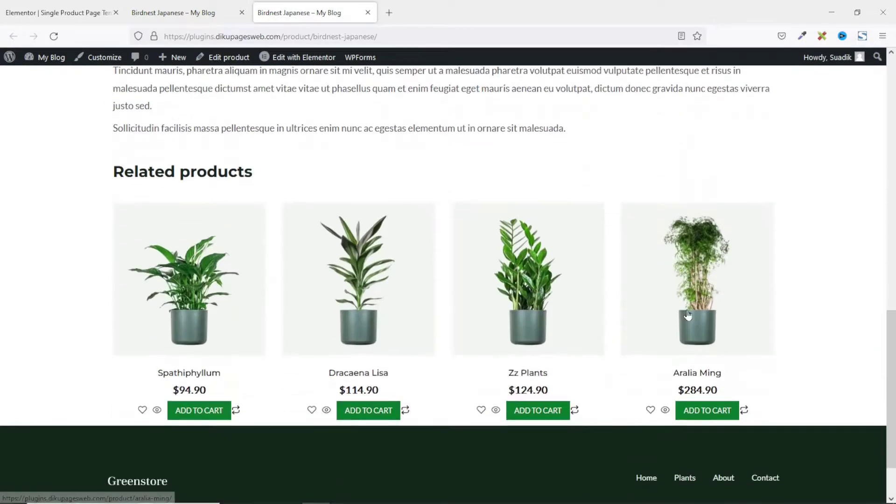
pyautogui.scroll(-2, 689, 315)
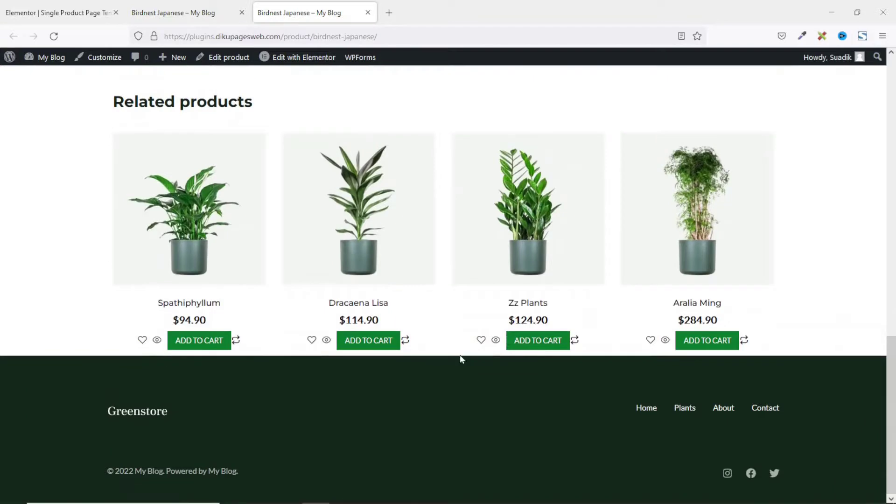
# Back in the Elementor template, unlink the Related products section's padding, set its bottom padding to 80 px, and save the update.
pyautogui.click(66, 6)
pyautogui.scroll(-7, 490, 324)
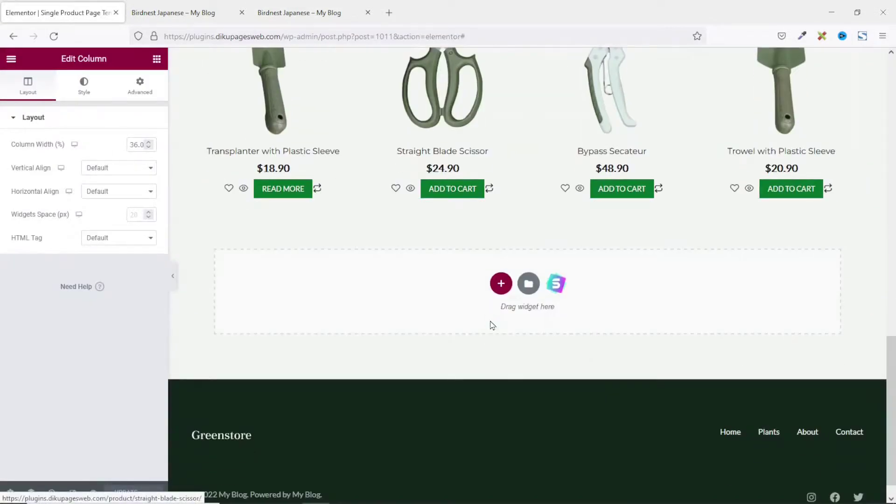
pyautogui.scroll(4, 464, 360)
pyautogui.moveTo(529, 145)
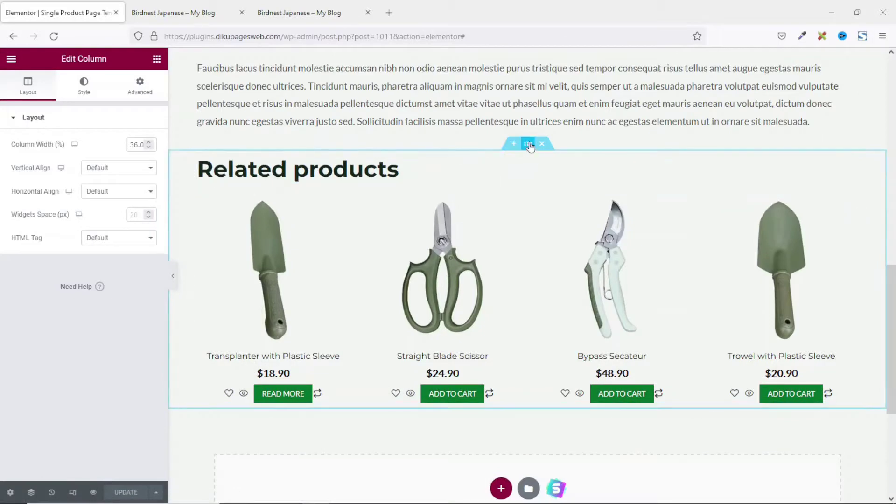
pyautogui.click(529, 145)
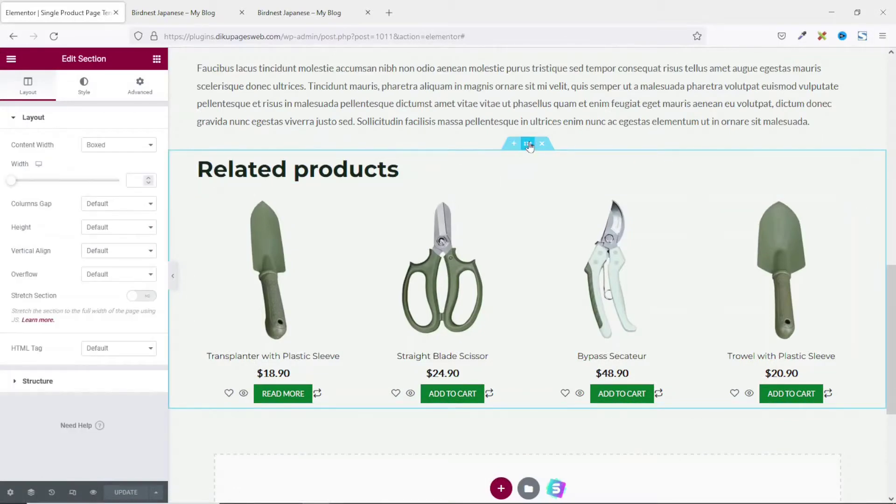
pyautogui.click(138, 93)
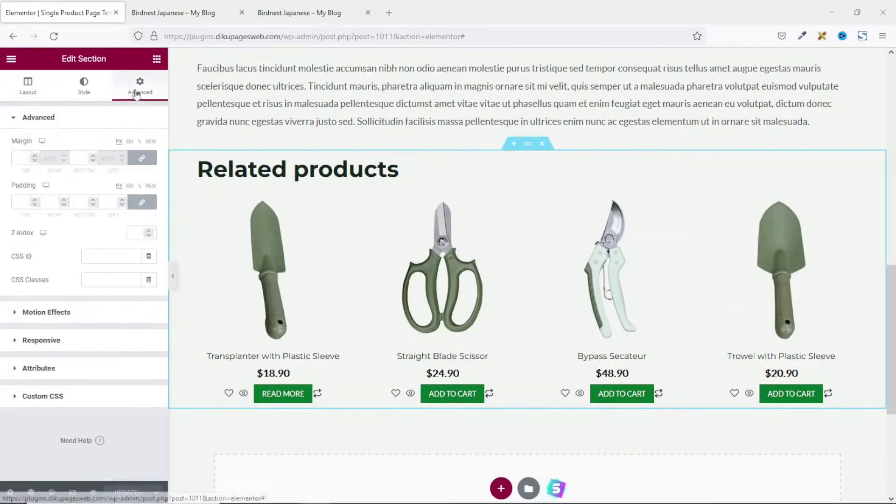
pyautogui.click(147, 205)
pyautogui.click(75, 202)
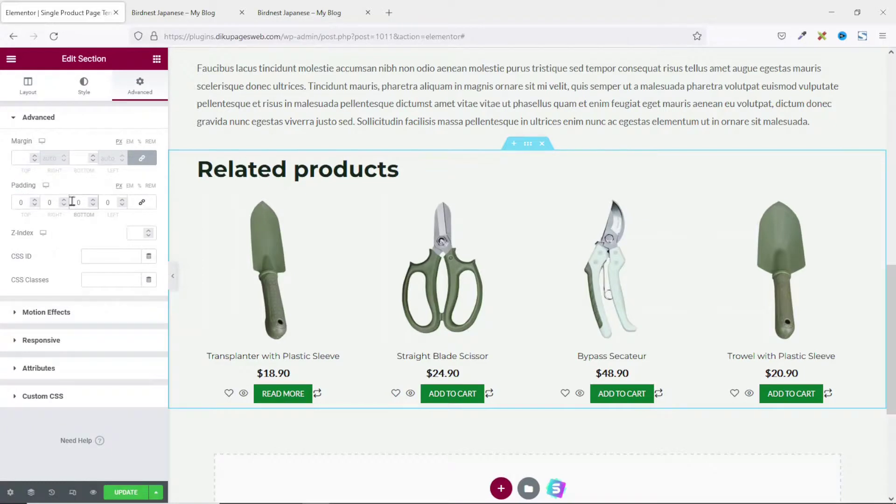
pyautogui.write('8')
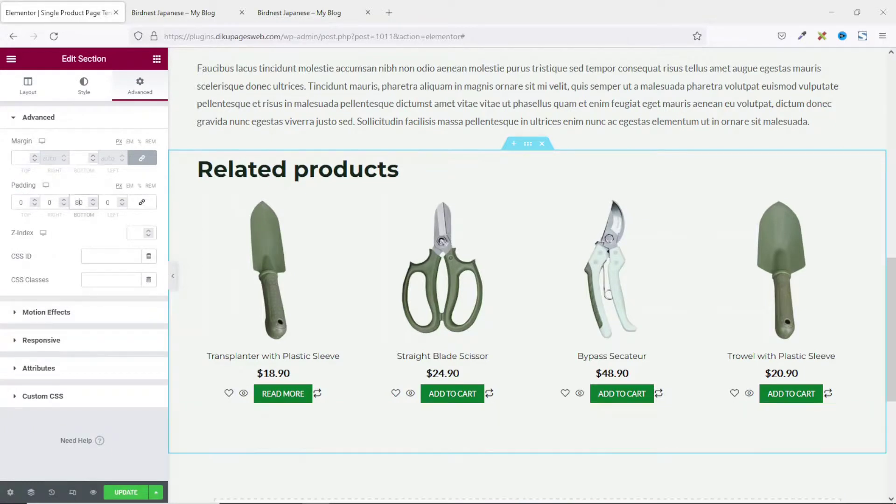
pyautogui.click(115, 494)
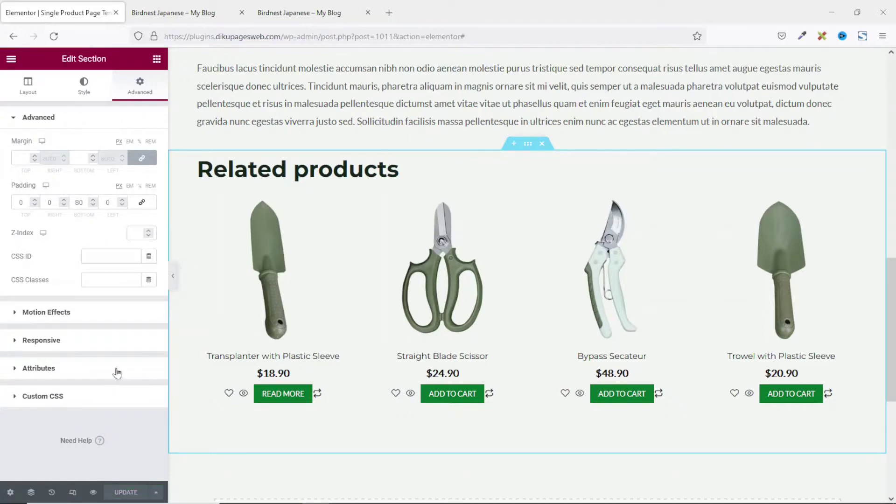
# Switch to the live Birdnest Japanese product page, reload it and check the spacing between the related products and the footer.
pyautogui.click(290, 14)
pyautogui.click(54, 35)
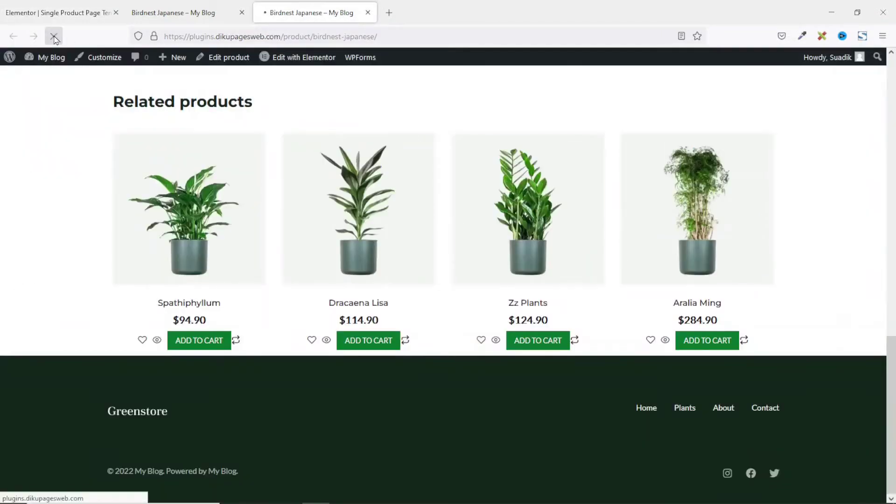
pyautogui.scroll(-2, 327, 318)
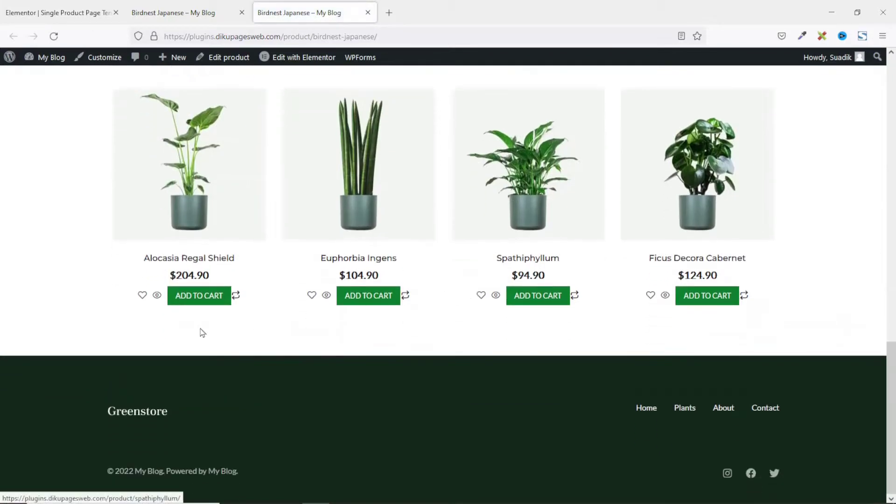
pyautogui.scroll(5, 779, 286)
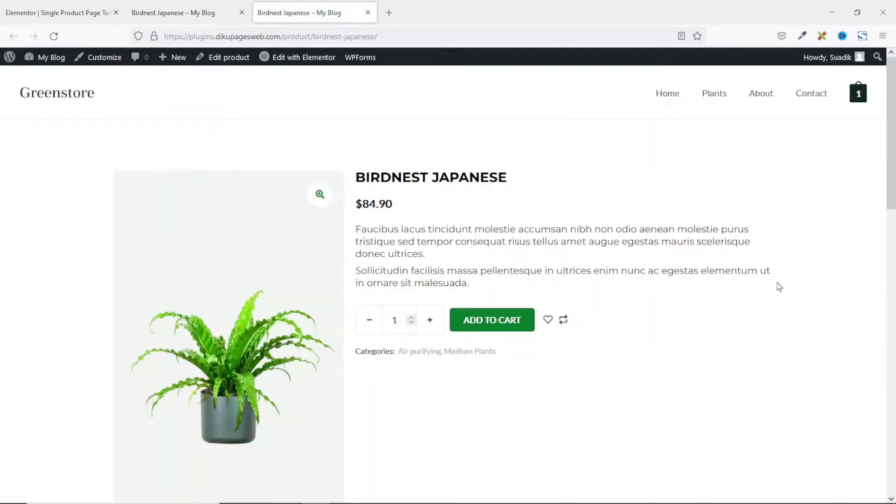